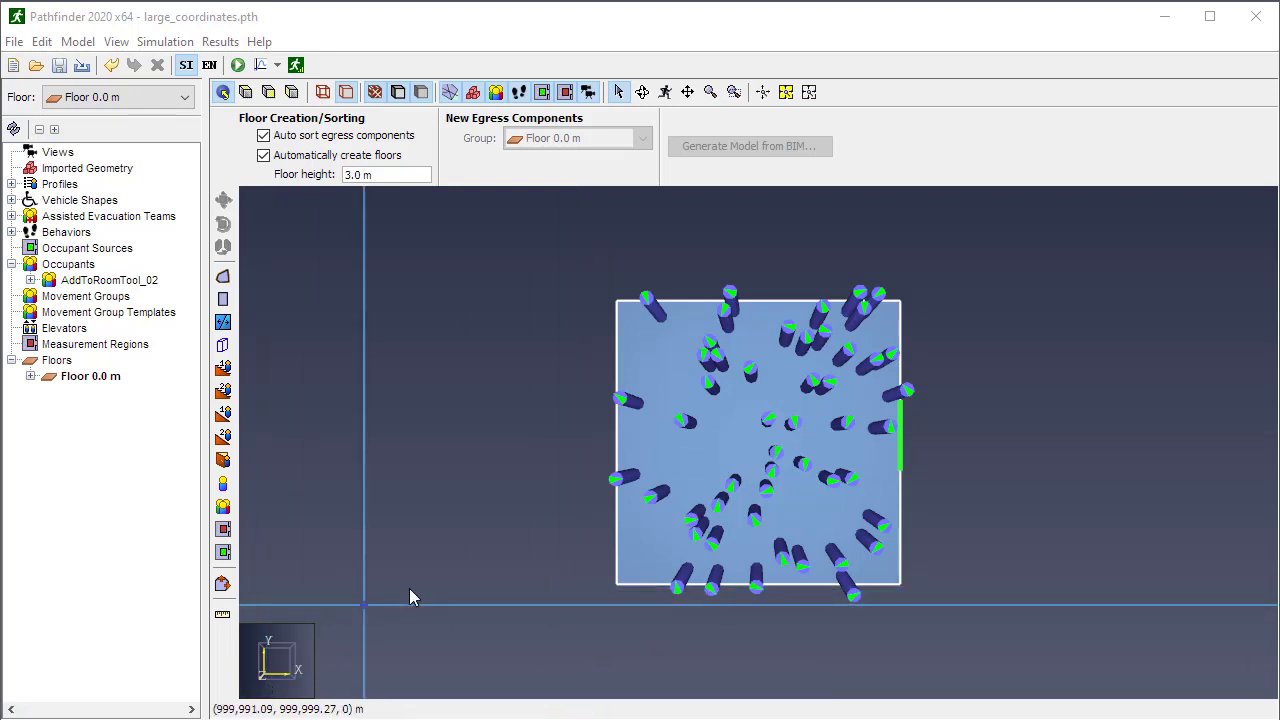
Check the model in 2D plan view, then return to 3D perspective and tilt the floor.
{"action": "left_click", "coordinate": [245, 92]}
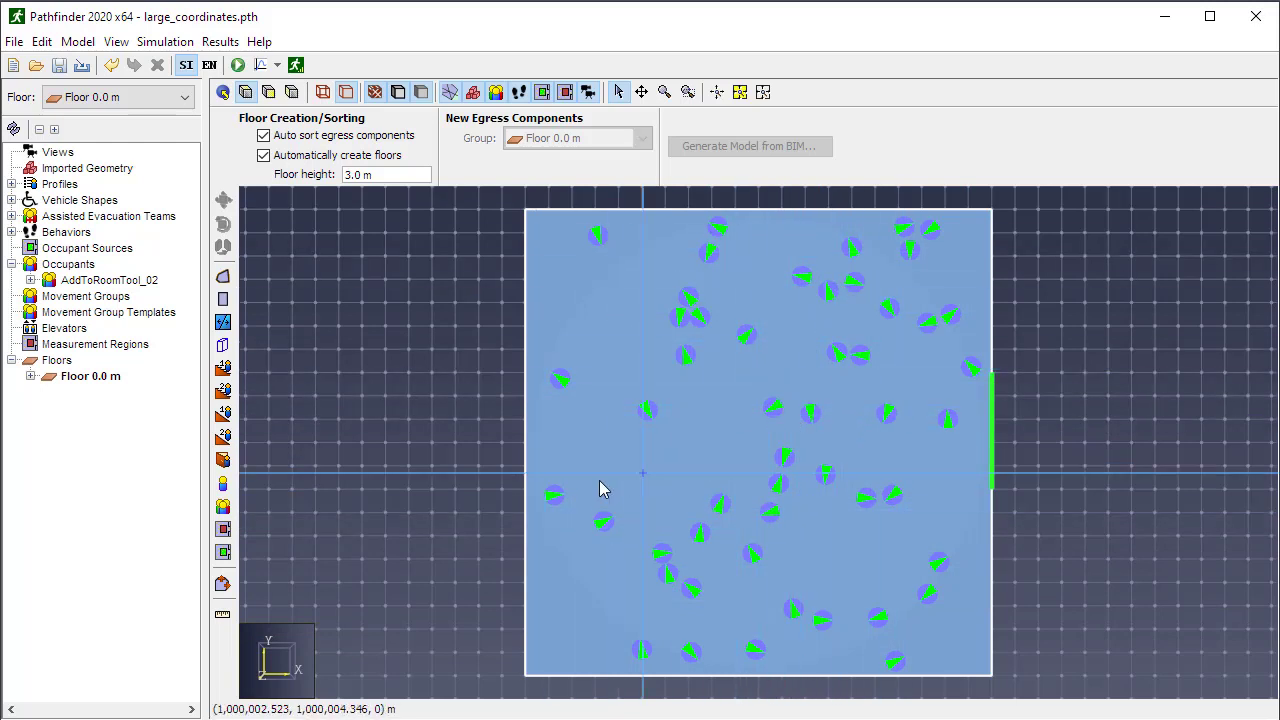
{"action": "left_click", "coordinate": [223, 91]}
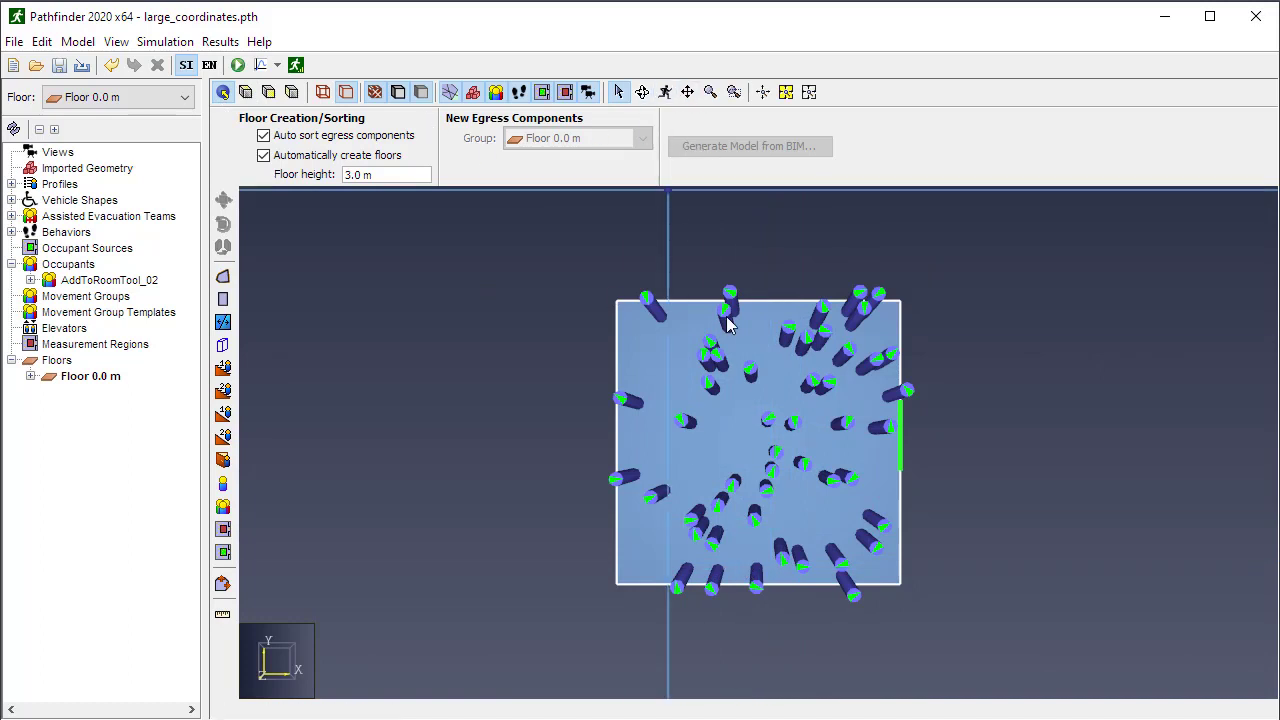
{"action": "middle_click_drag", "start_coordinate": [803, 560], "coordinate": [811, 420]}
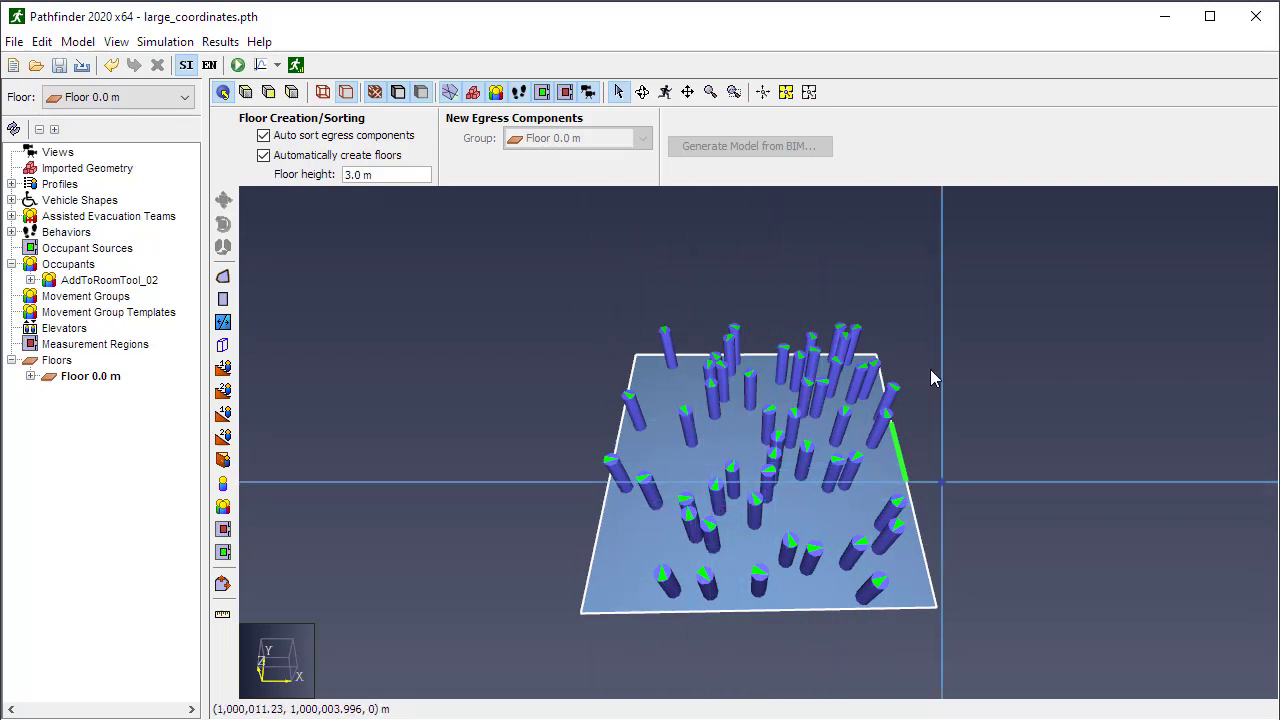
Open the large_coordinates results, play the evacuation, then stop it back at 0.0 s.
{"action": "left_click", "coordinate": [296, 66]}
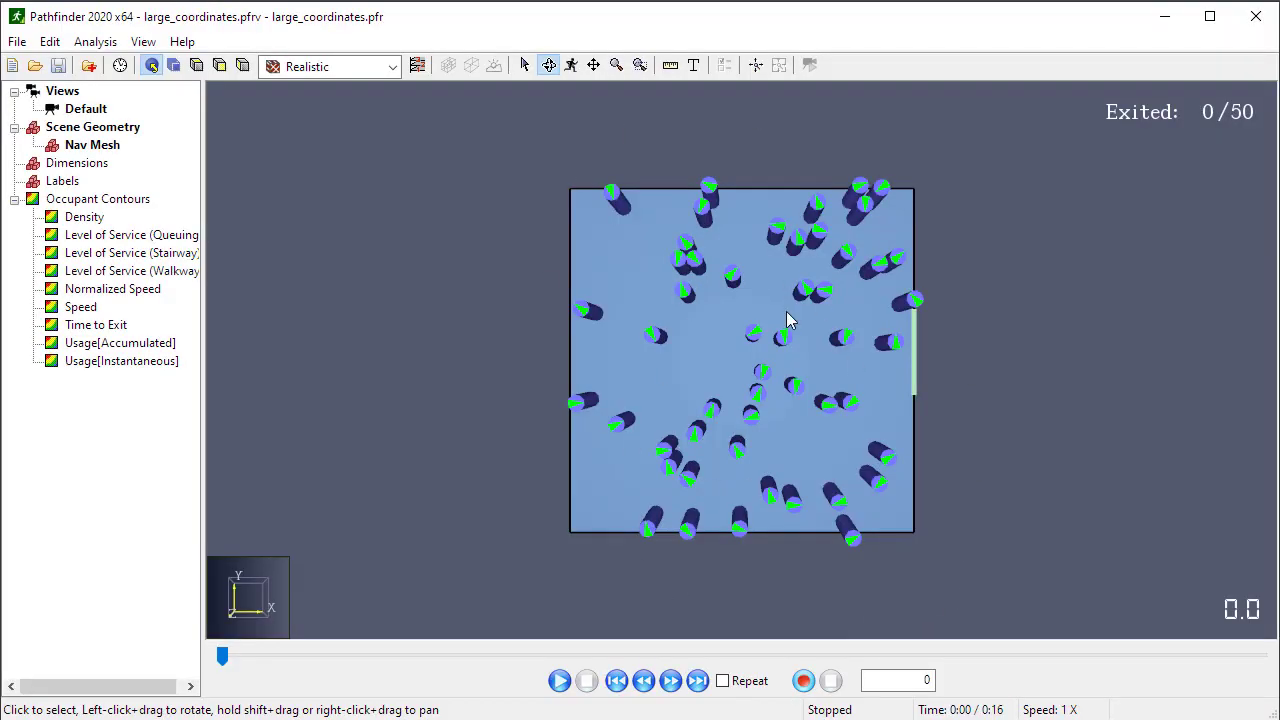
{"action": "left_click_drag", "start_coordinate": [722, 565], "coordinate": [677, 389]}
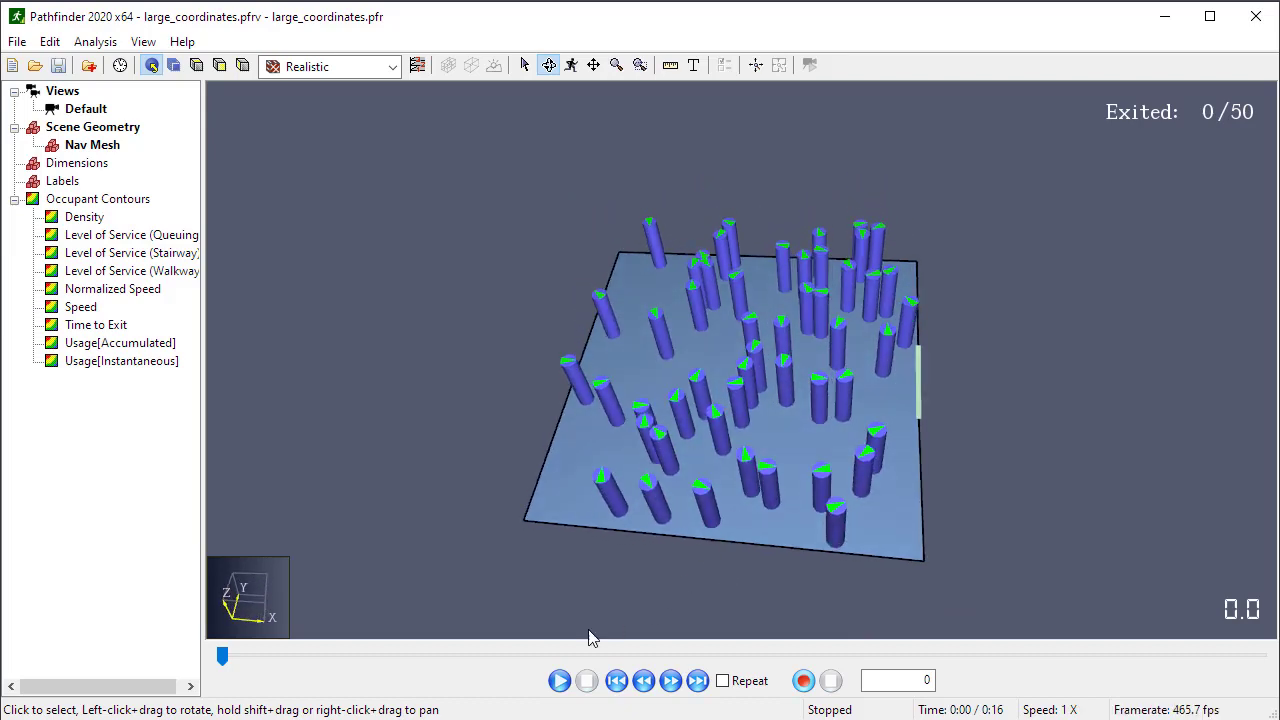
{"action": "left_click", "coordinate": [560, 680]}
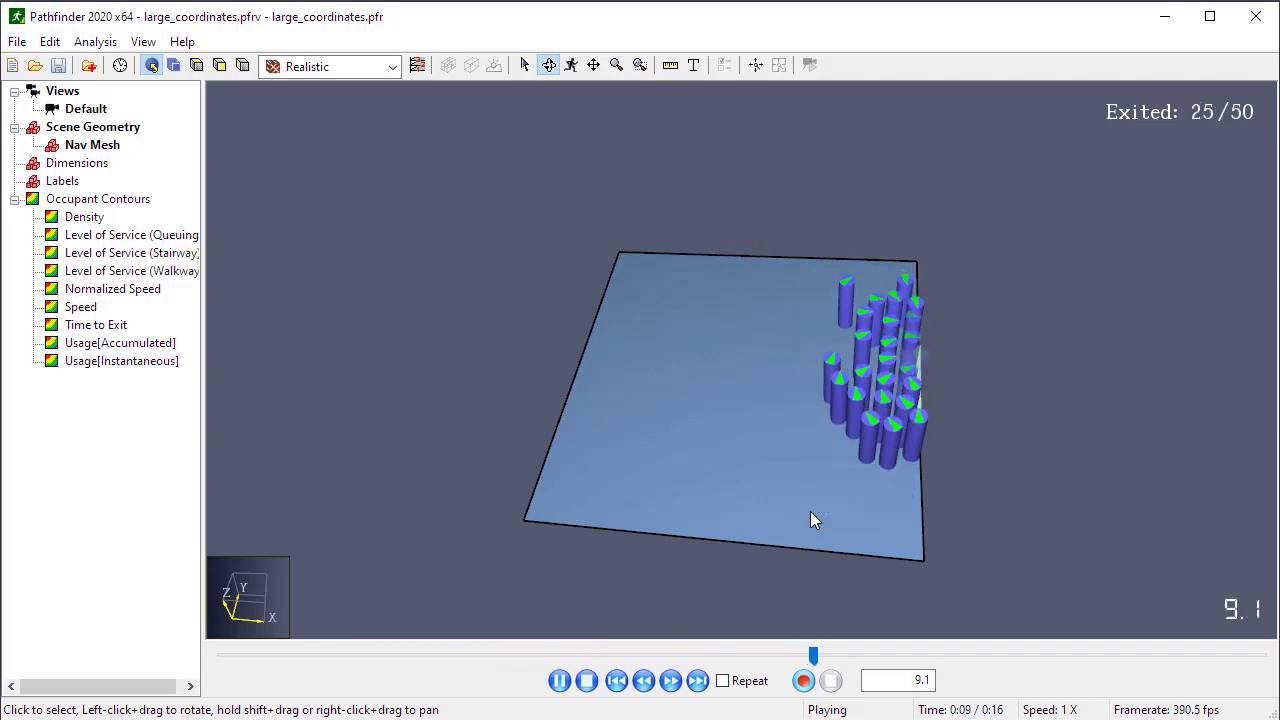
{"action": "left_click", "coordinate": [587, 681]}
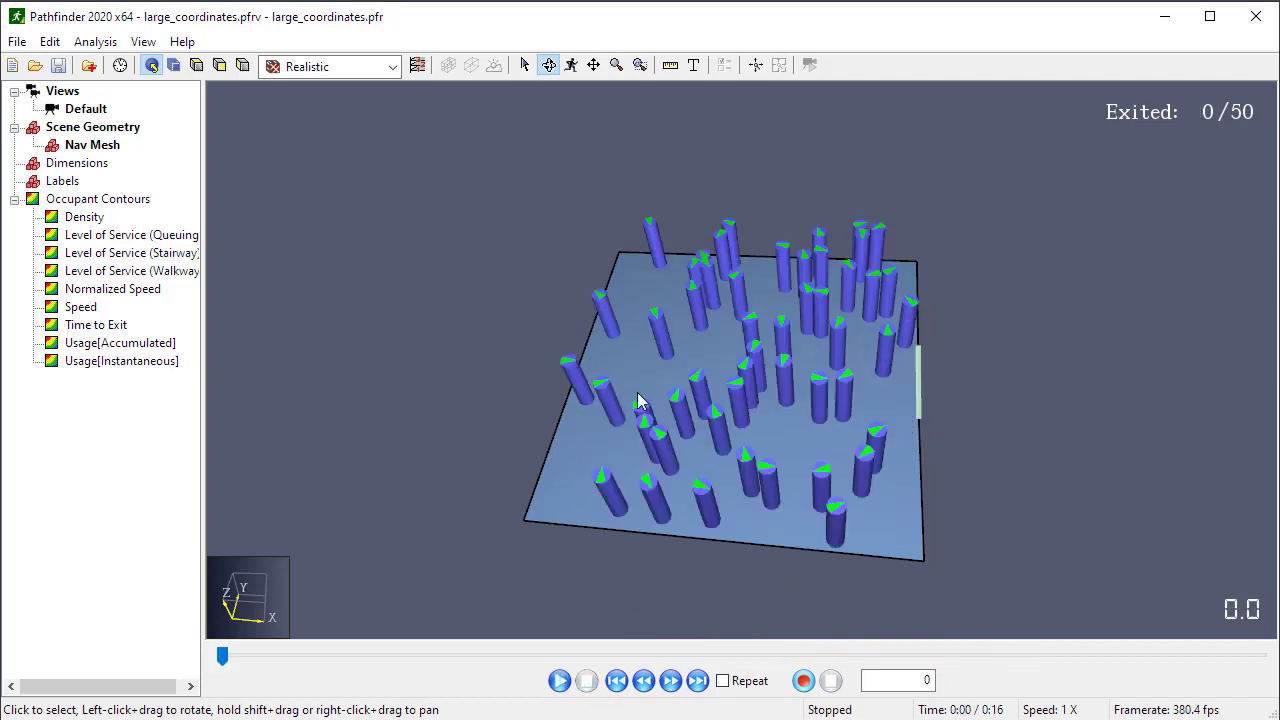
{"action": "left_click_drag", "start_coordinate": [711, 566], "coordinate": [649, 550]}
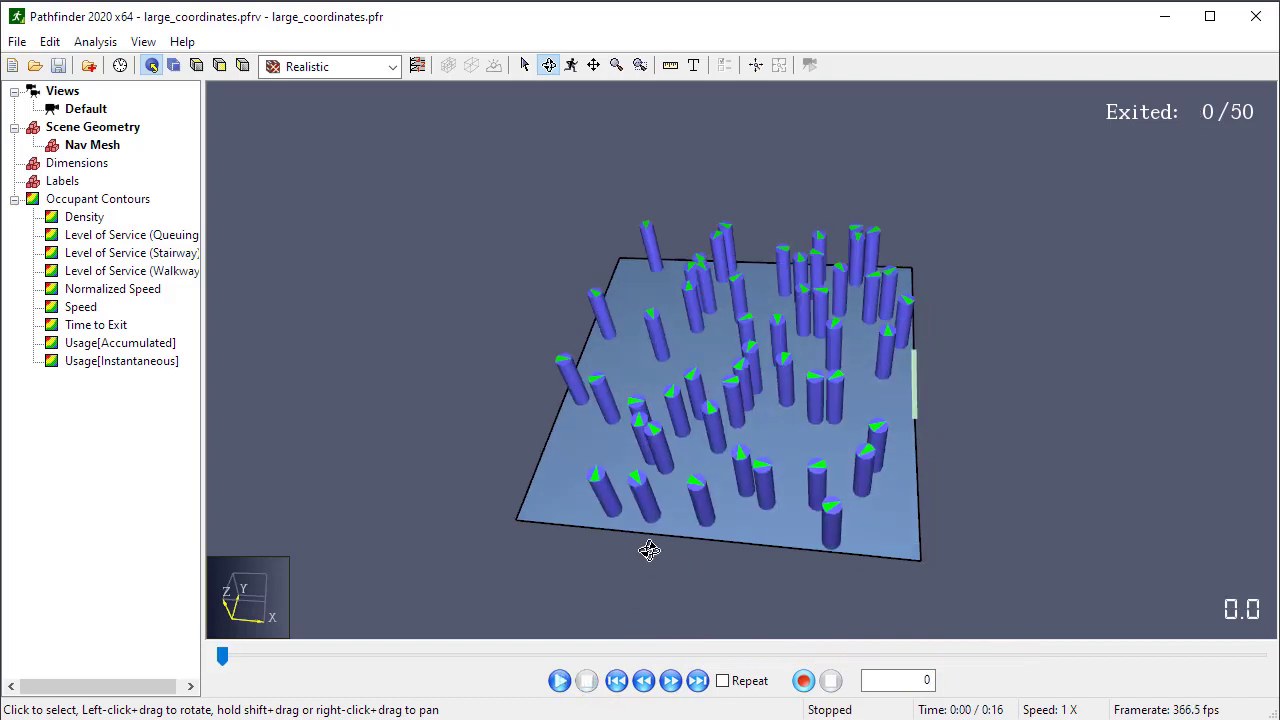
Show the results occupants as people models.
{"action": "left_click", "coordinate": [143, 42]}
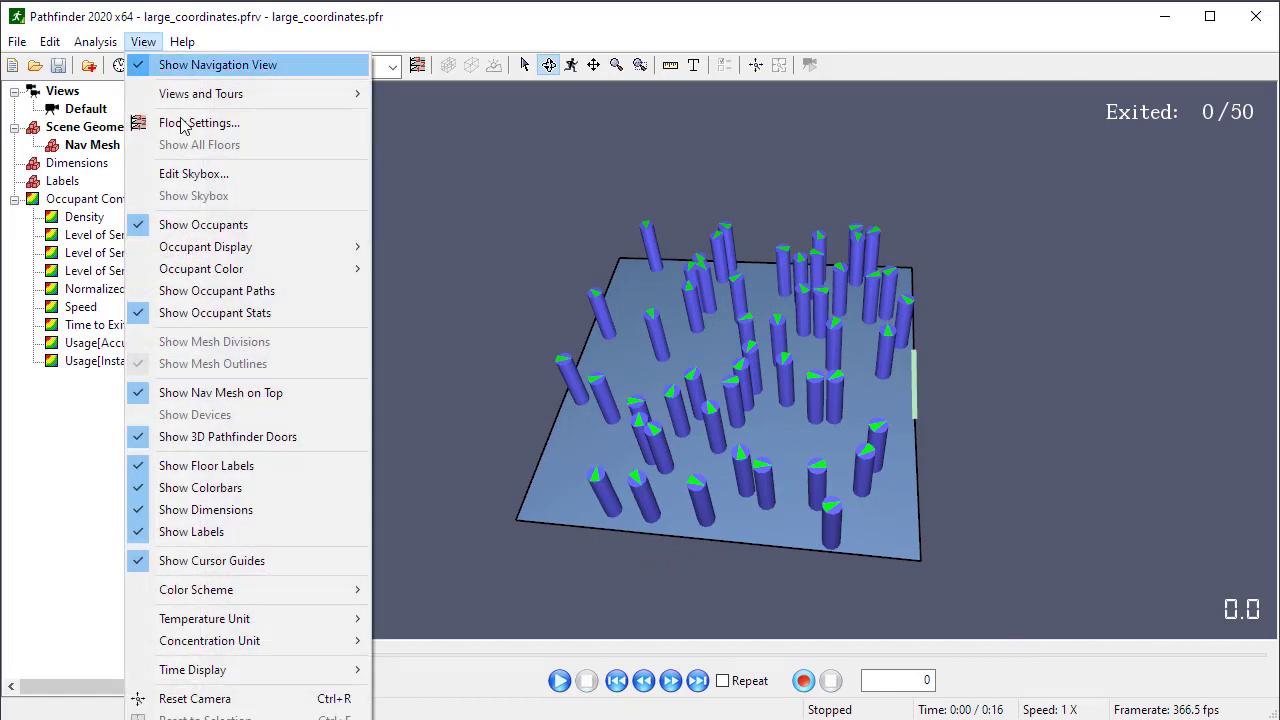
{"action": "mouse_move", "coordinate": [300, 247]}
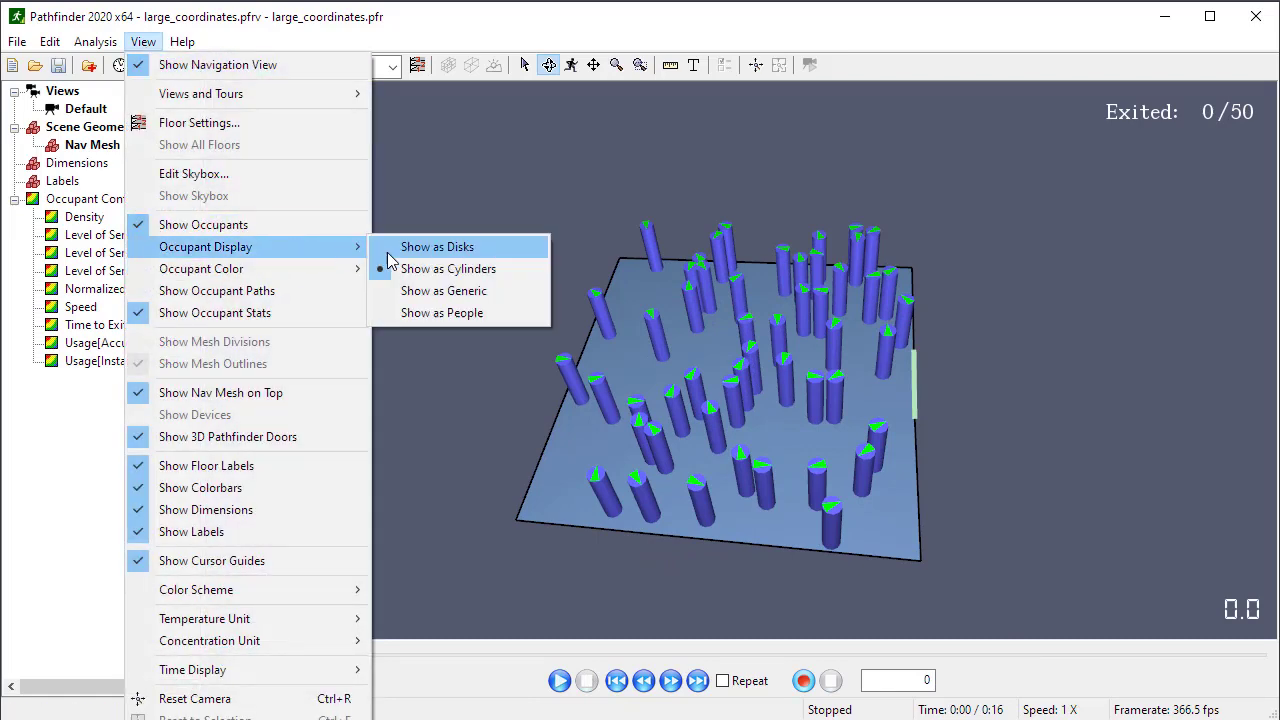
{"action": "left_click", "coordinate": [440, 313]}
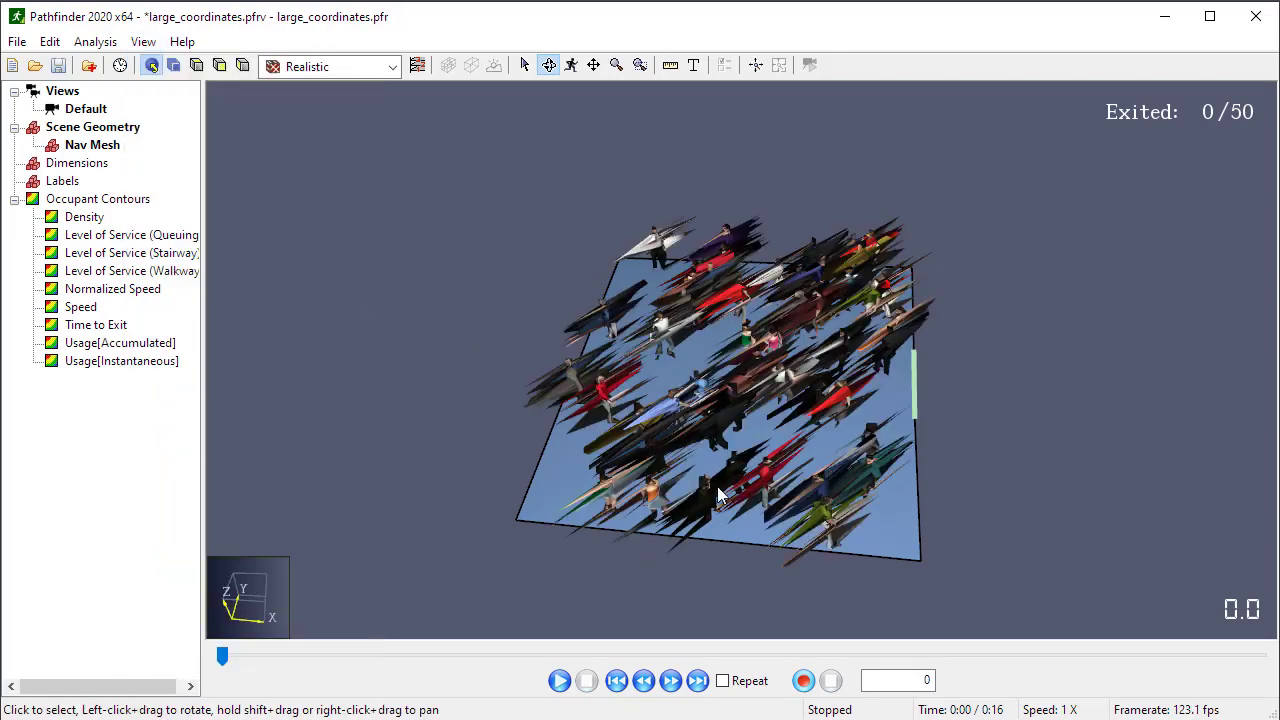
Zoom in on the crowd to inspect the stretched, jagged figures, then close the results viewer.
{"action": "left_click_drag", "start_coordinate": [723, 497], "coordinate": [621, 332]}
{"action": "left_click_drag", "start_coordinate": [809, 364], "coordinate": [802, 585]}
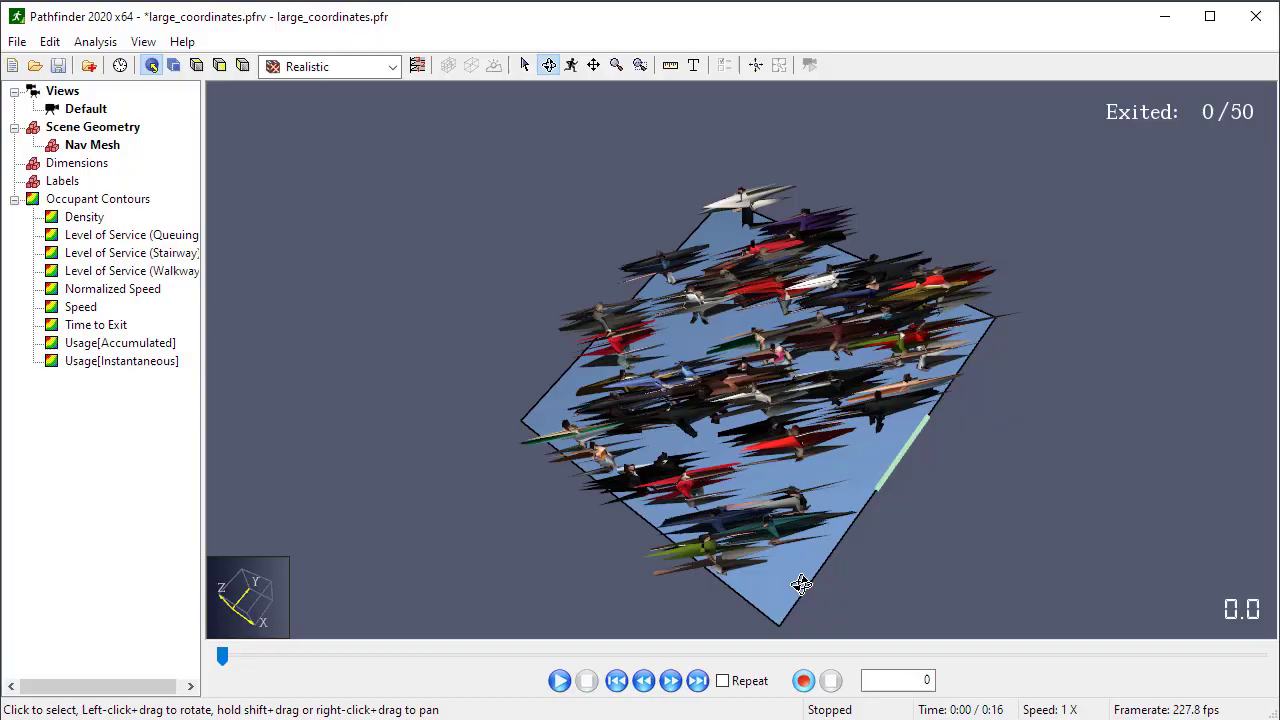
{"action": "scroll", "coordinate": [731, 401], "scroll_direction": "up", "scroll_amount": 10}
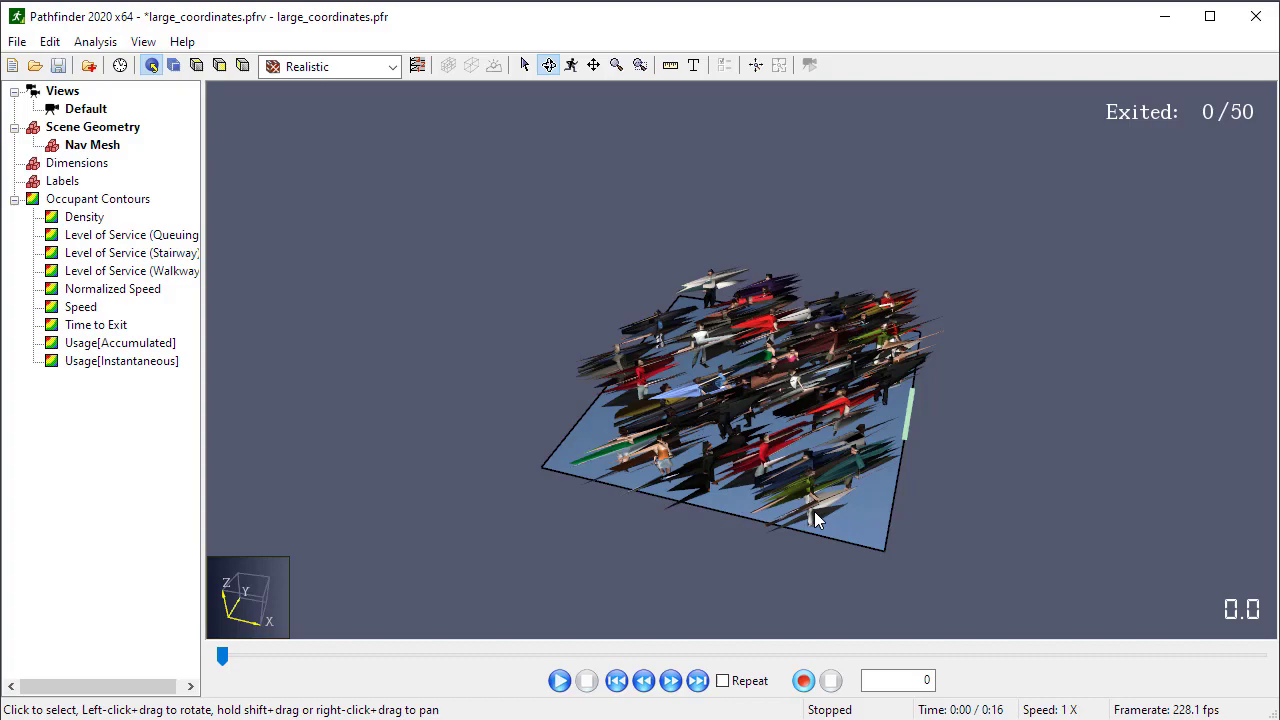
{"action": "left_click_drag", "start_coordinate": [814, 511], "coordinate": [762, 476]}
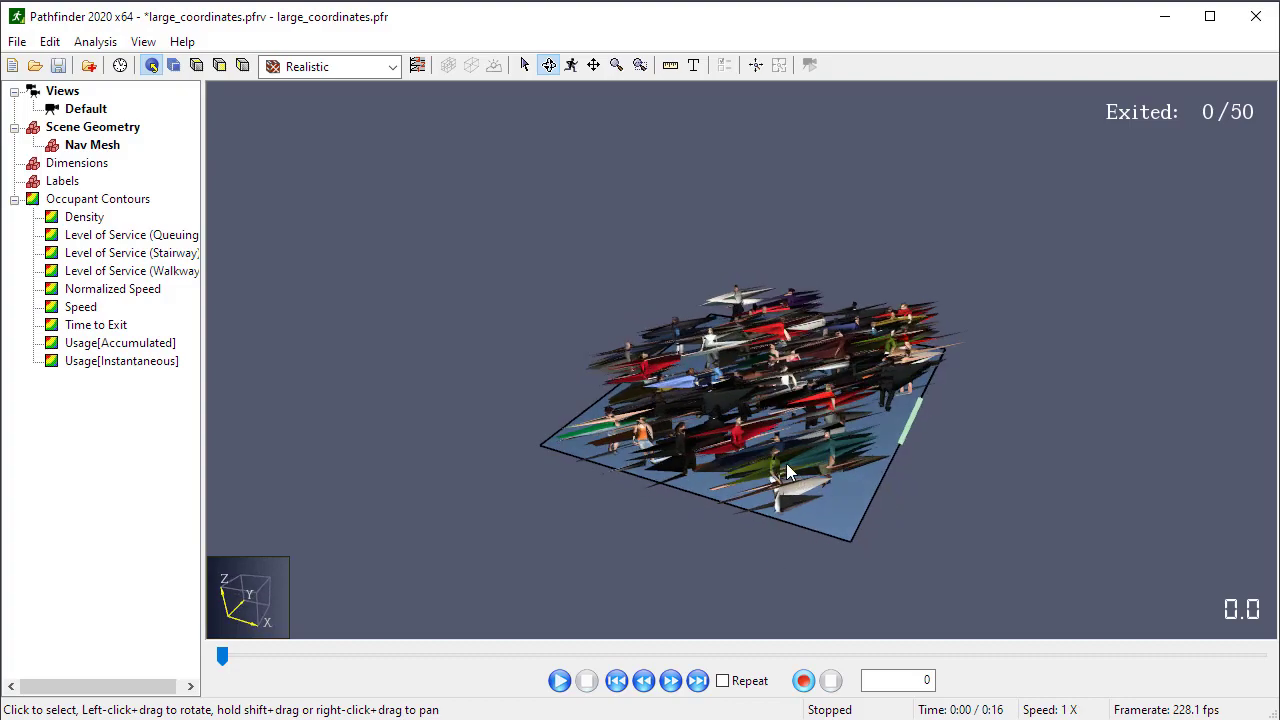
{"action": "scroll", "coordinate": [785, 483], "scroll_direction": "up", "scroll_amount": 6}
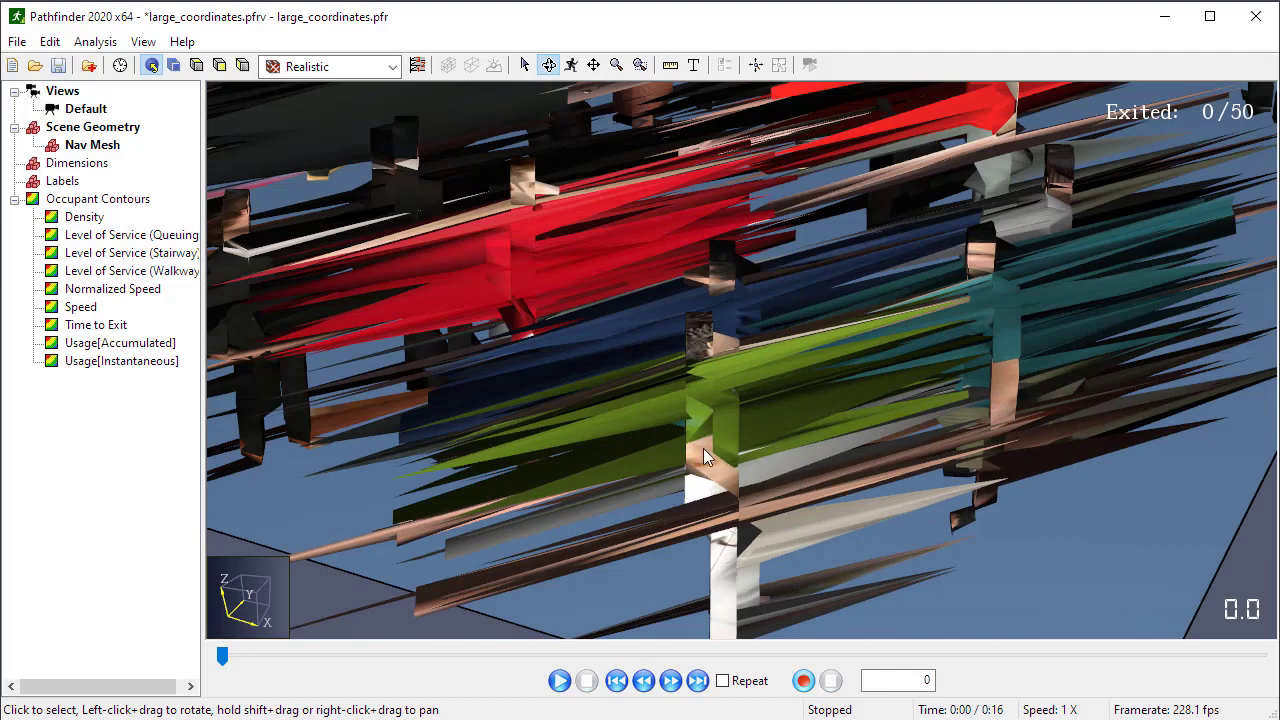
{"action": "left_click_drag", "start_coordinate": [712, 459], "coordinate": [750, 472]}
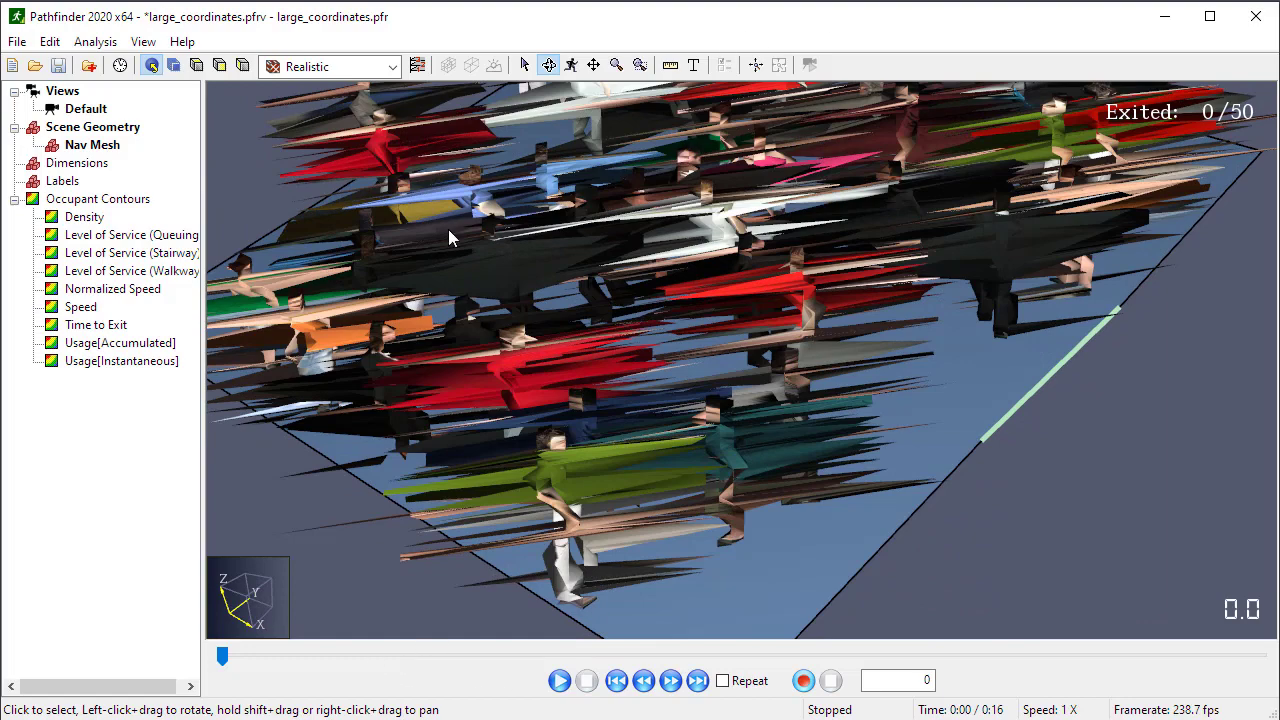
{"action": "left_click_drag", "start_coordinate": [750, 425], "coordinate": [740, 652]}
{"action": "left_click", "coordinate": [1256, 16]}
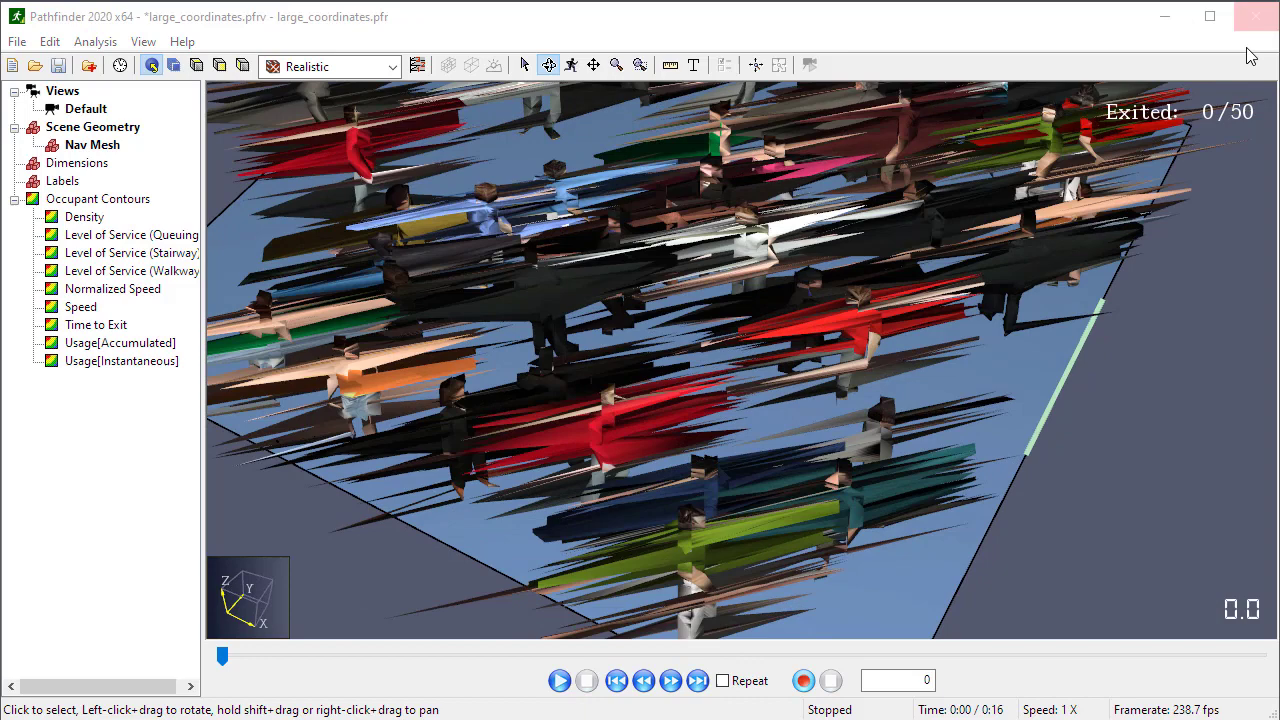
{"action": "left_click", "coordinate": [681, 367]}
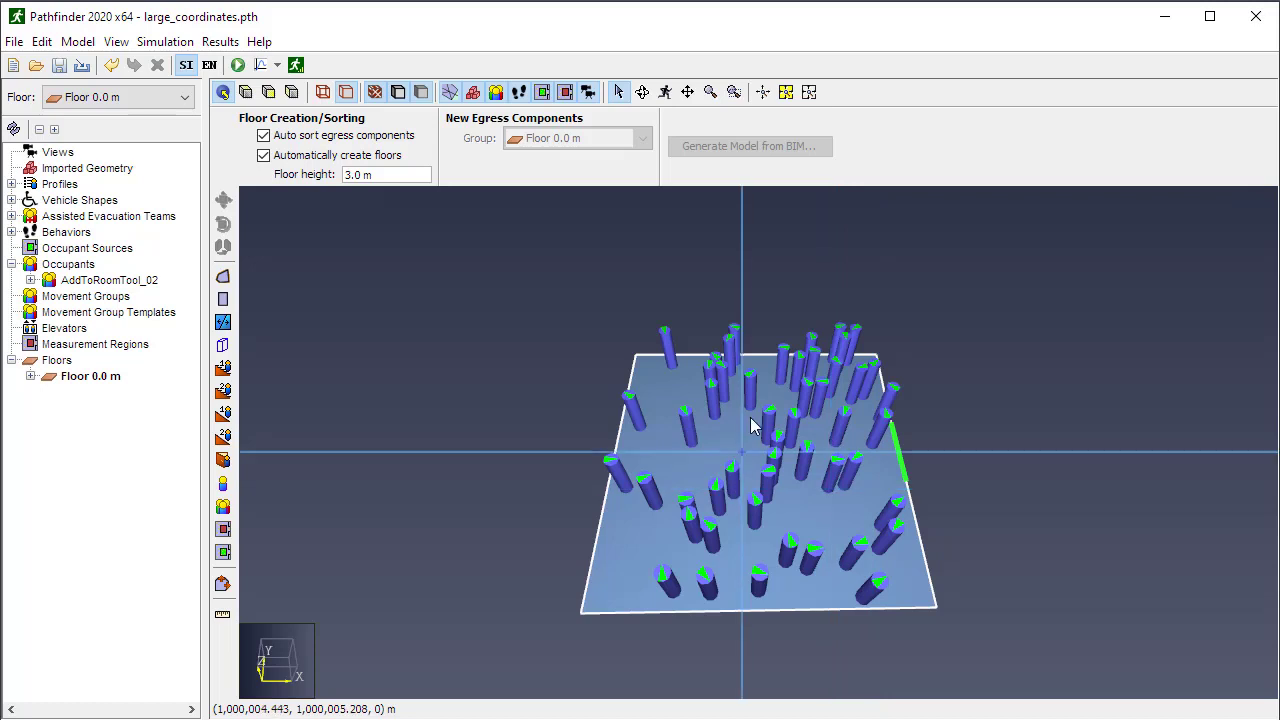
{"action": "left_click", "coordinate": [763, 91]}
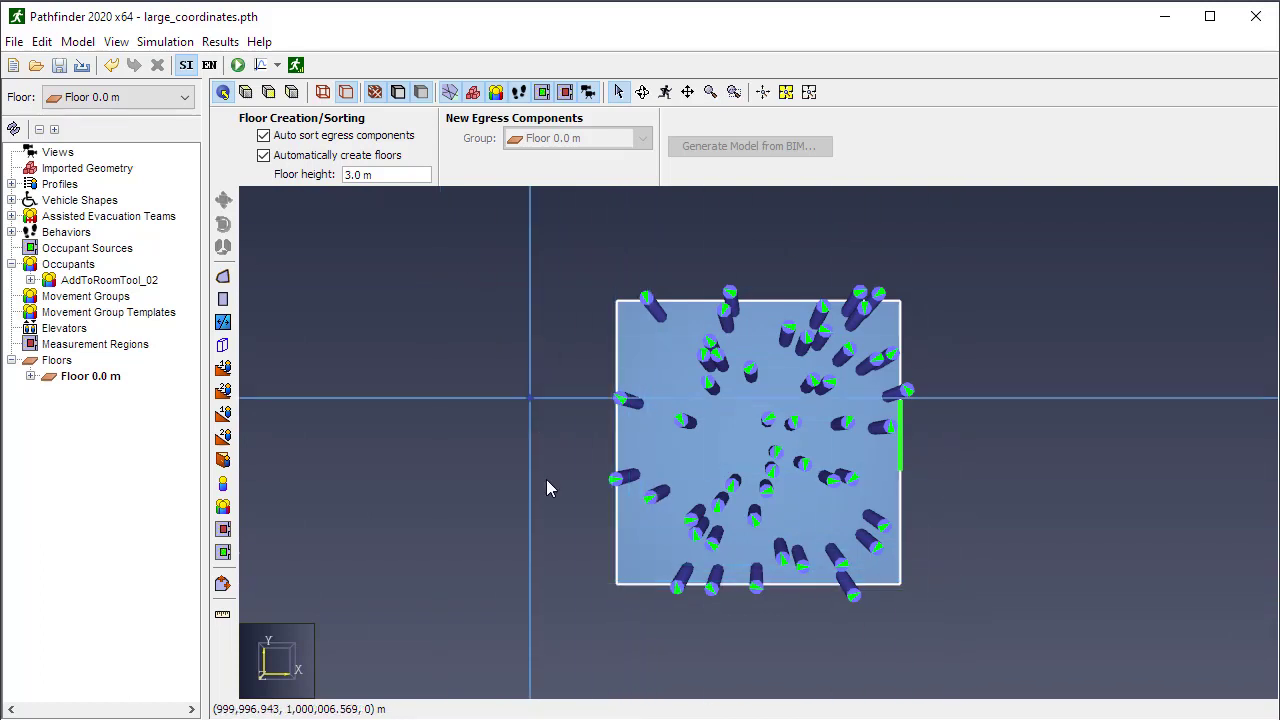
{"action": "left_click", "coordinate": [245, 91]}
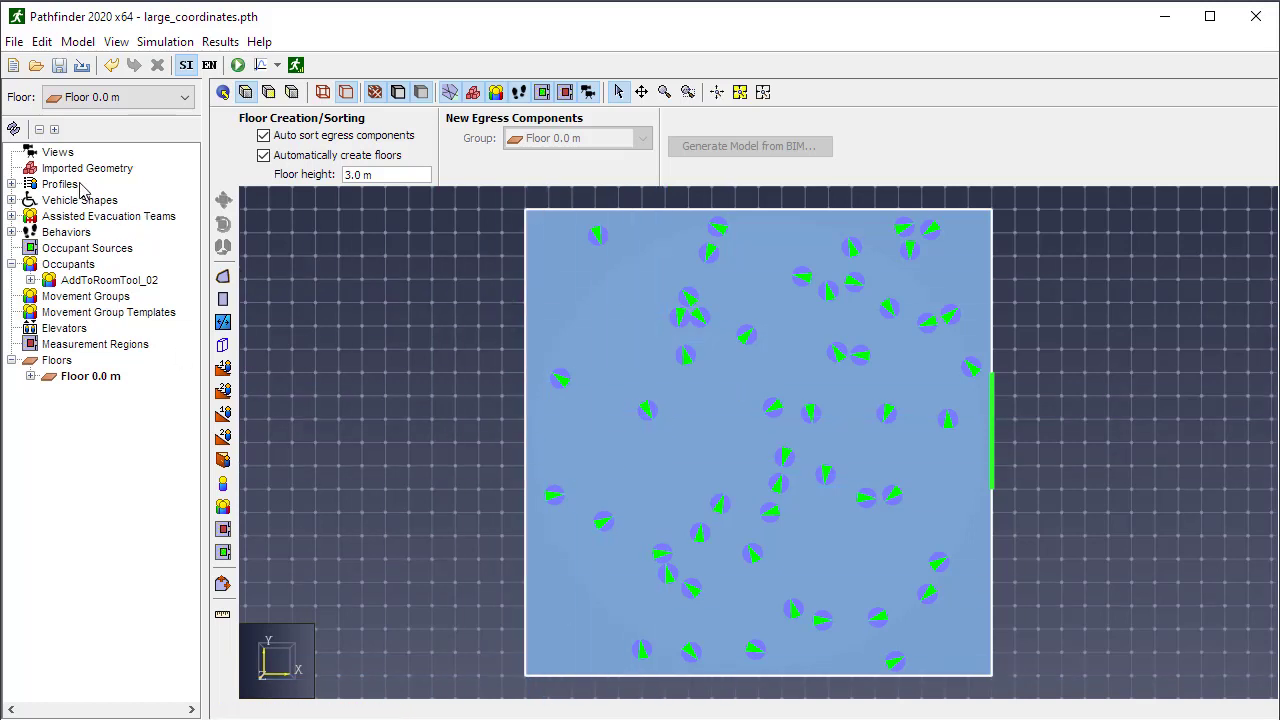
{"action": "left_click", "coordinate": [58, 152]}
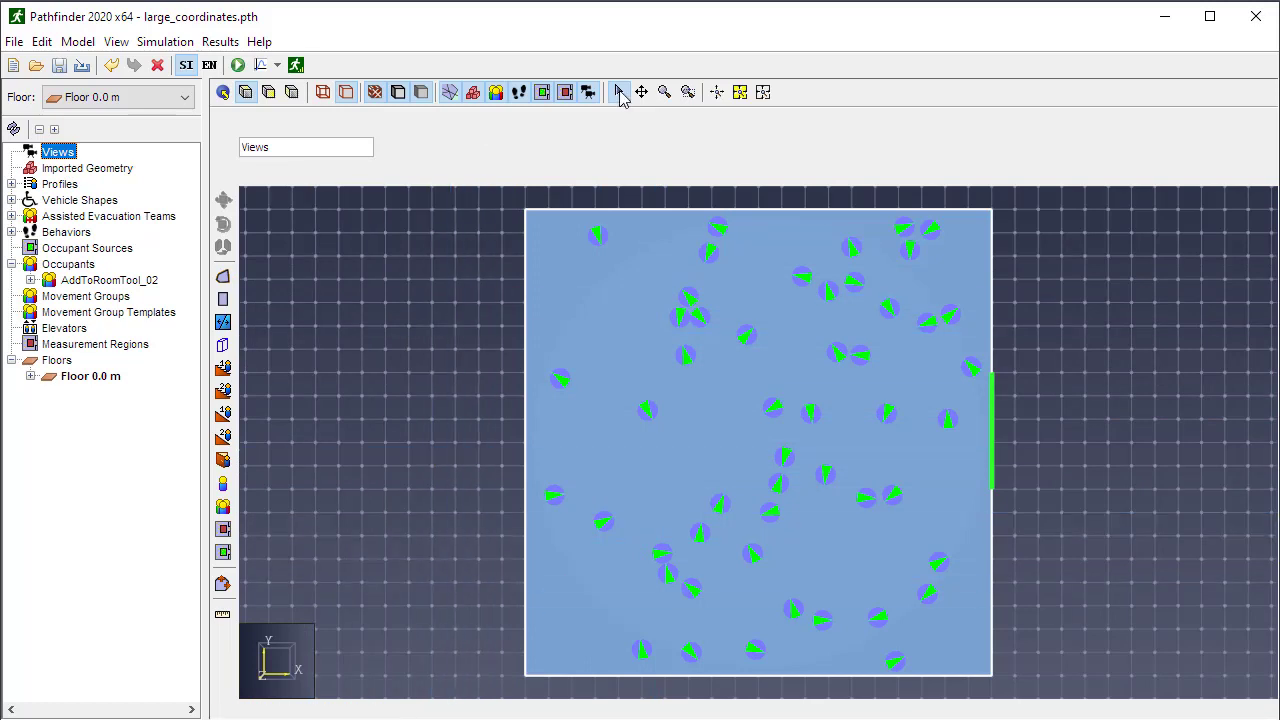
{"action": "left_click", "coordinate": [486, 406]}
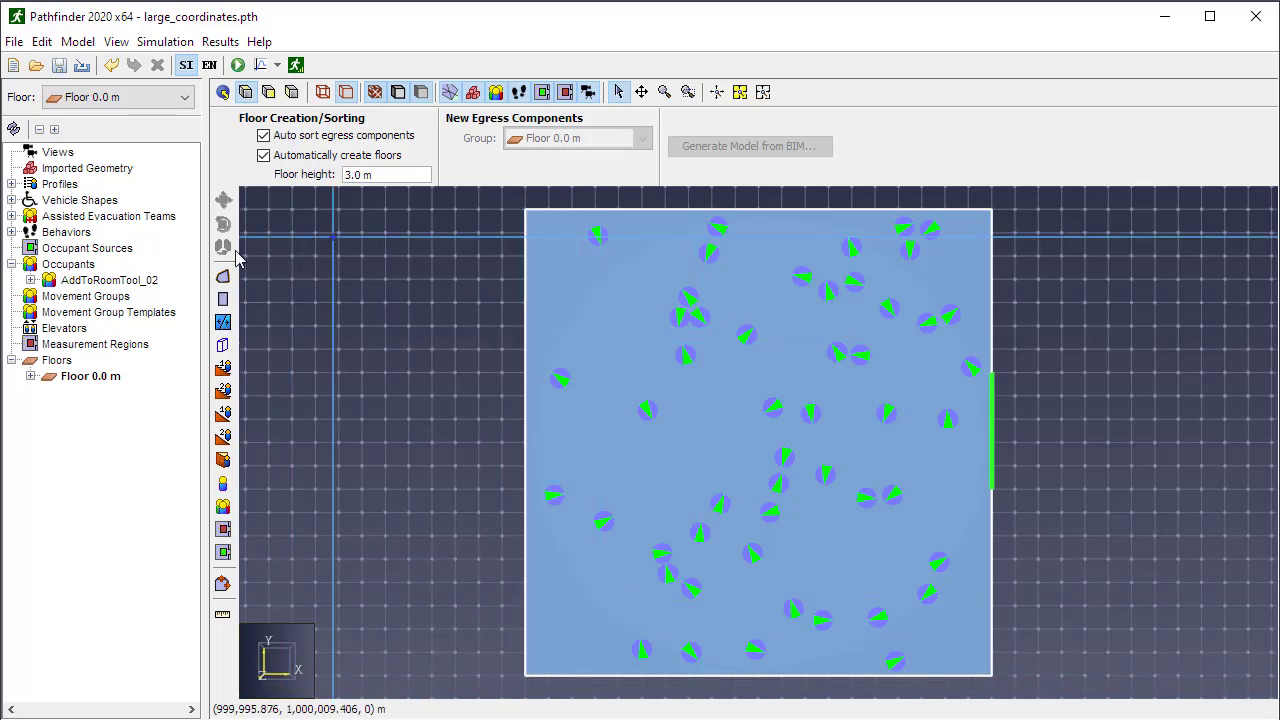
Select everything from Views to Floor 0.0 m, move it -1.0E6 m in X and Y, and zoom extents.
{"action": "left_click", "coordinate": [56, 152]}
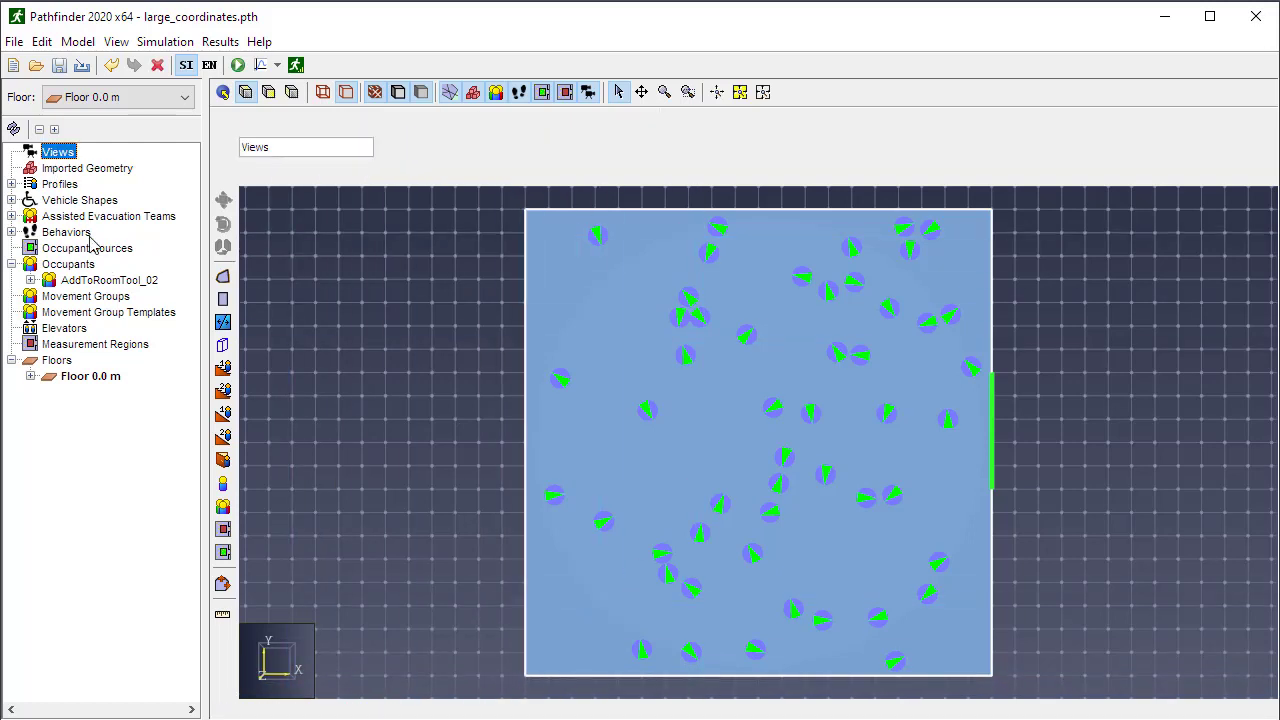
{"action": "left_click", "coordinate": [72, 380], "text": "shift"}
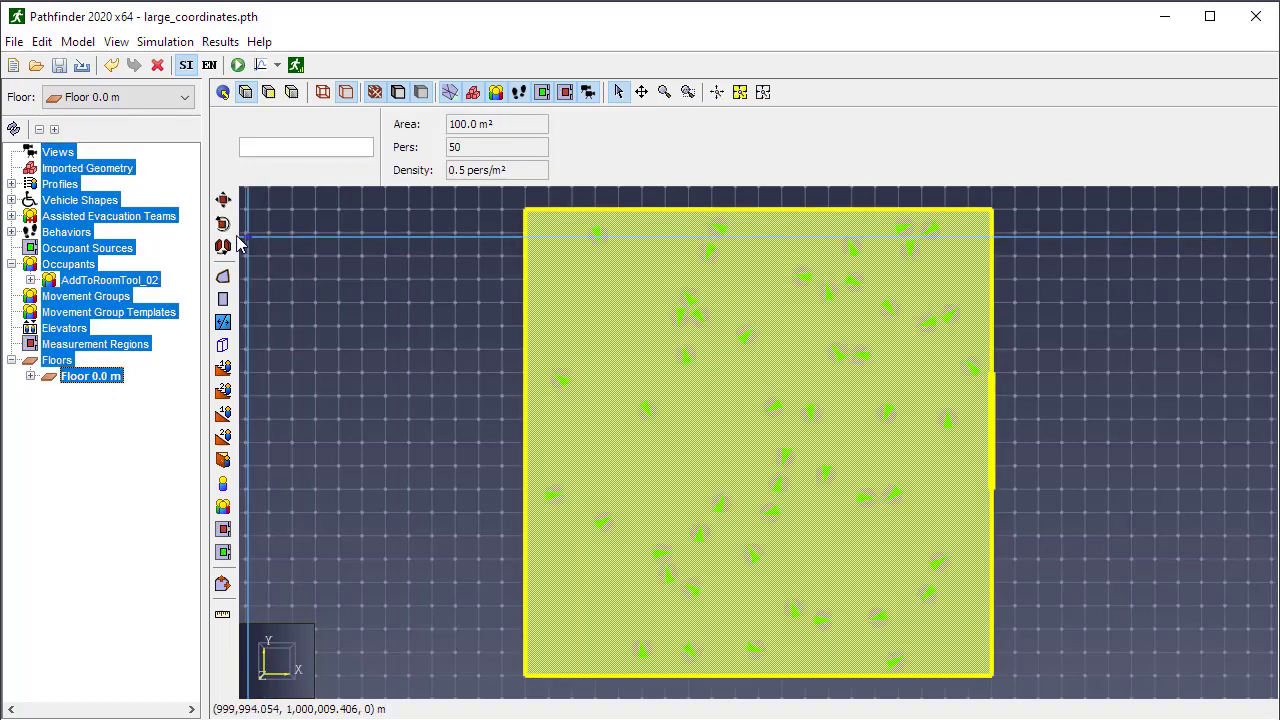
{"action": "left_click", "coordinate": [222, 200]}
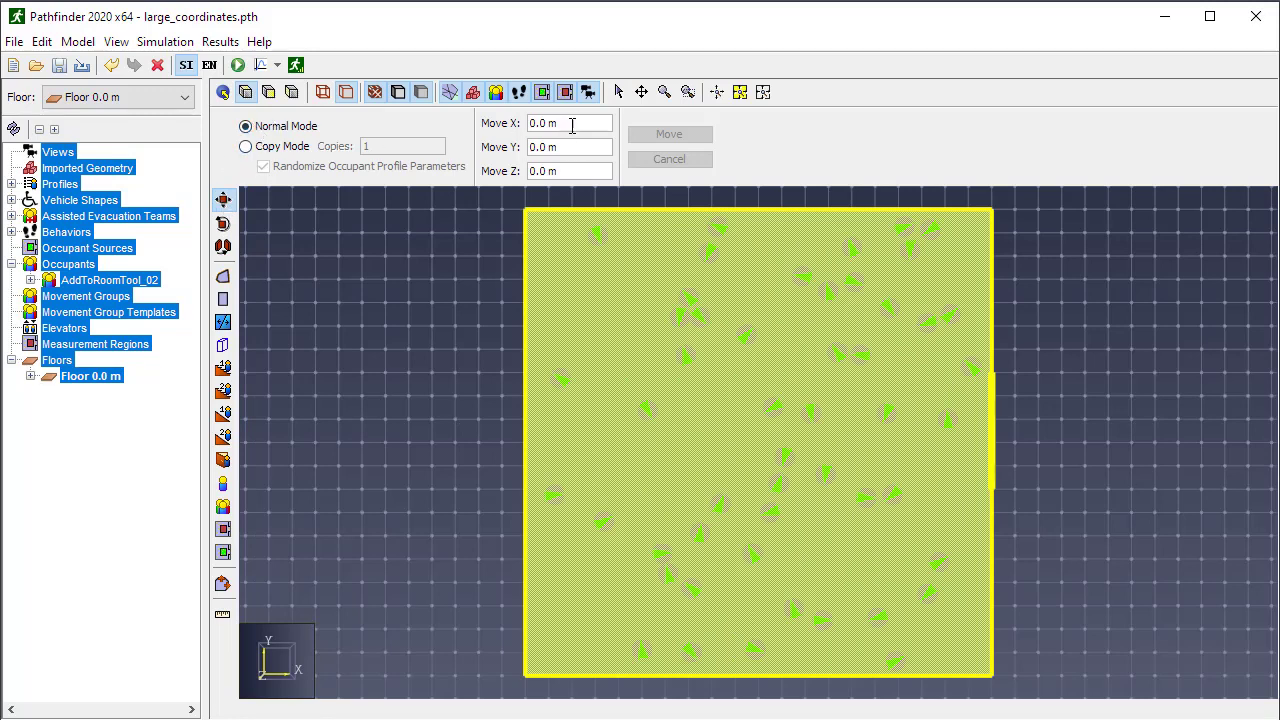
{"action": "type", "text": "-1000000"}
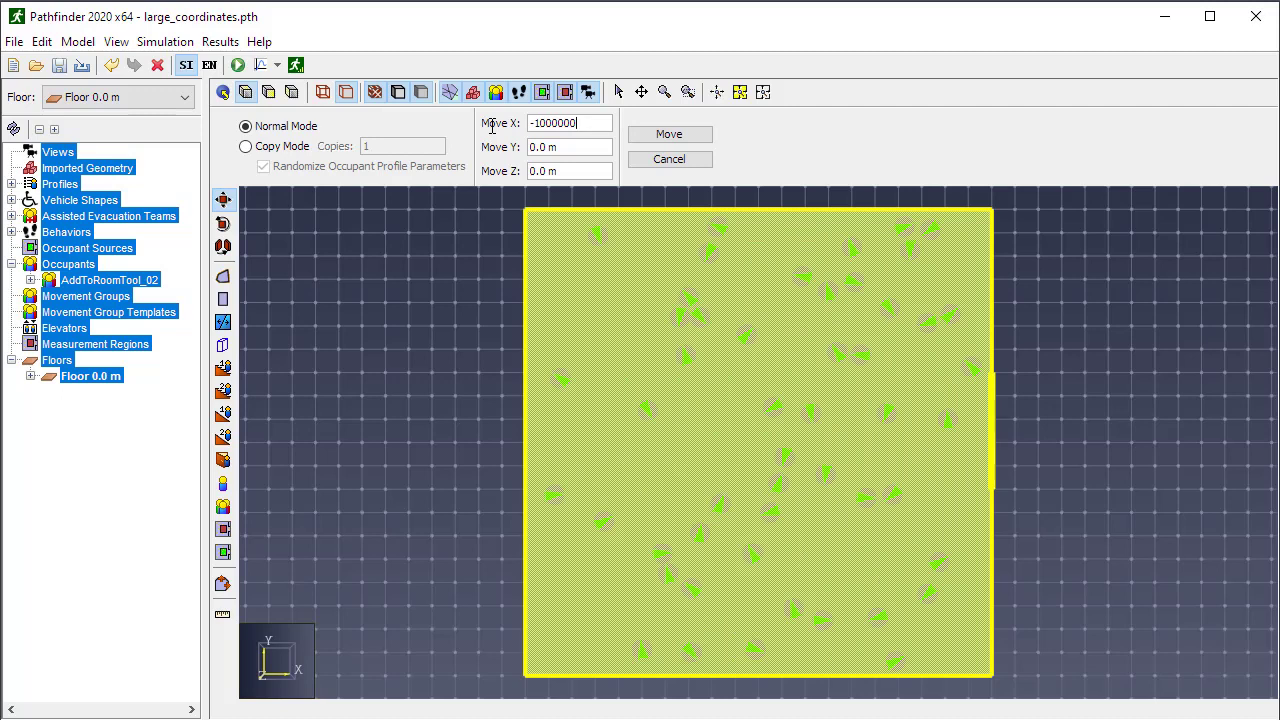
{"action": "key", "text": "Tab"}
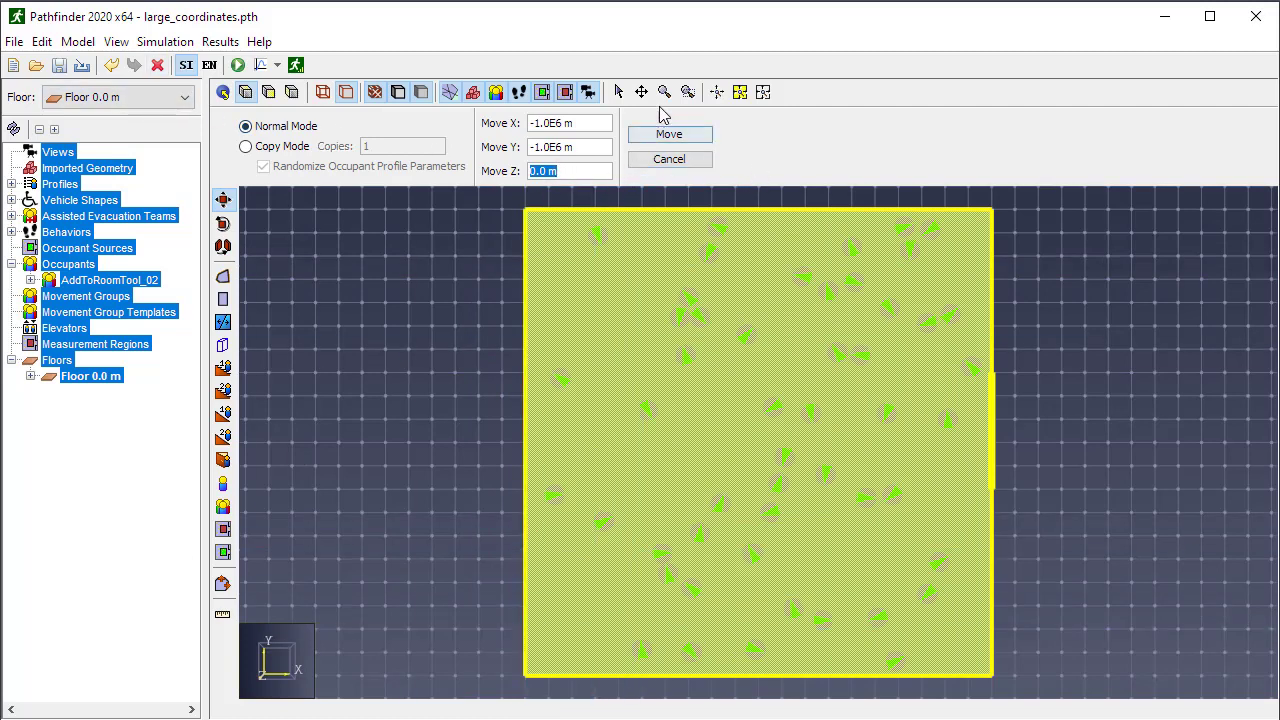
{"action": "left_click", "coordinate": [669, 136]}
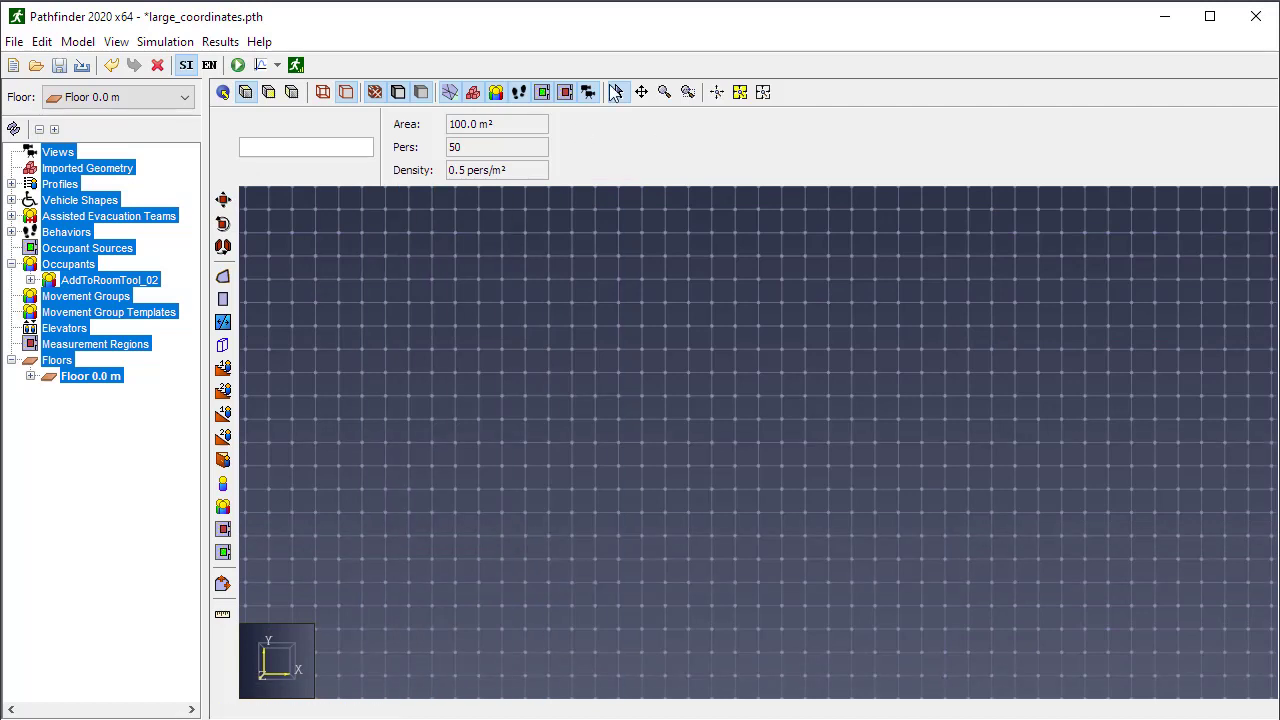
{"action": "left_click", "coordinate": [717, 96]}
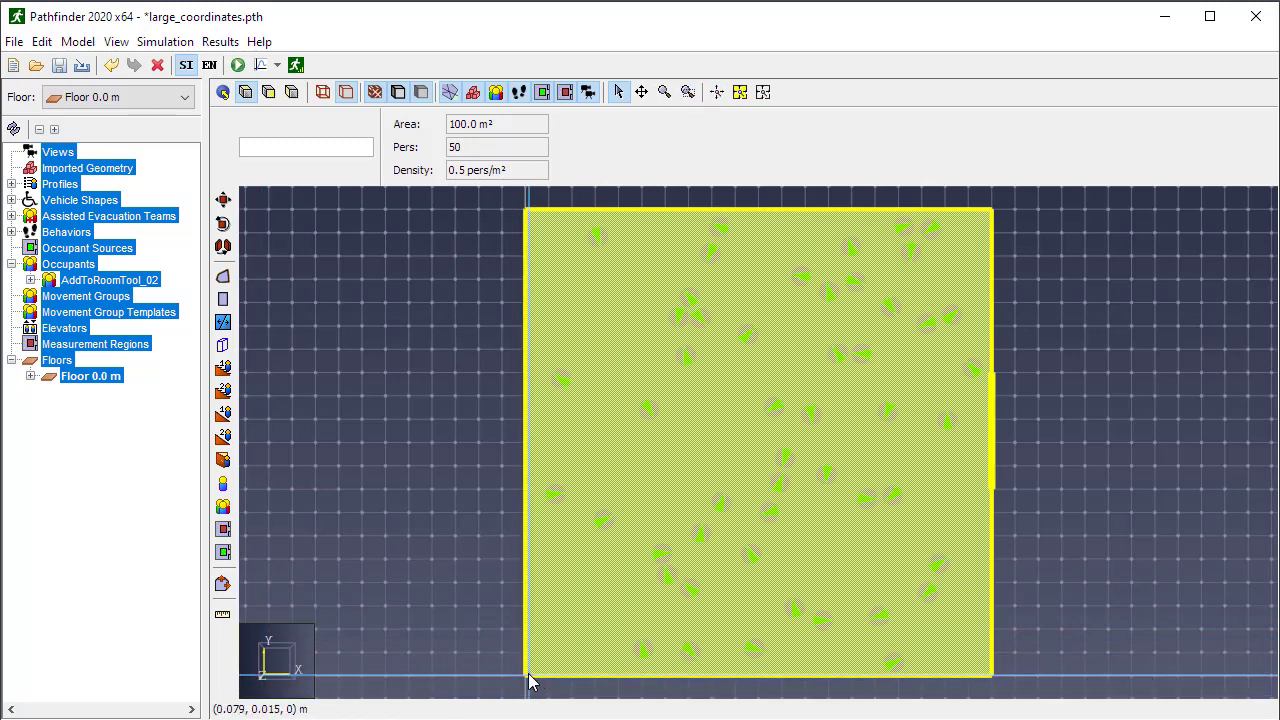
{"action": "left_click", "coordinate": [345, 437]}
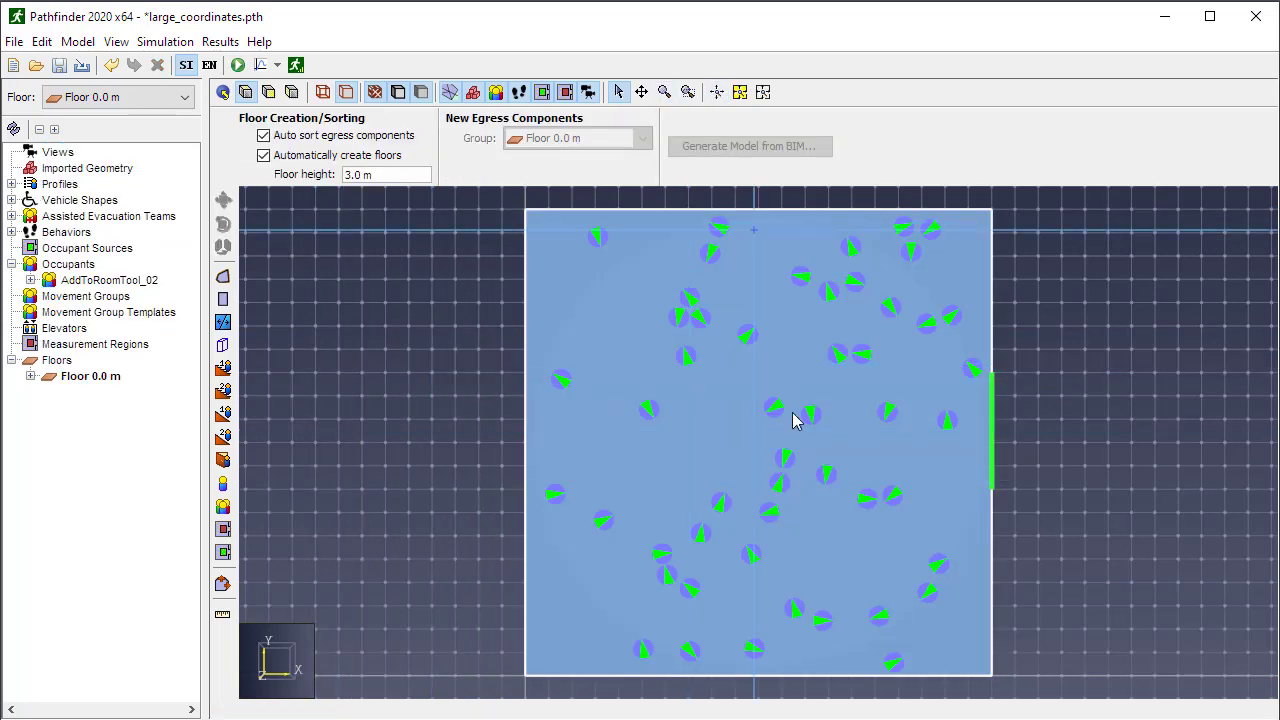
Rerun the simulation, overwriting the previous results.
{"action": "left_click", "coordinate": [238, 65]}
{"action": "left_click", "coordinate": [591, 400]}
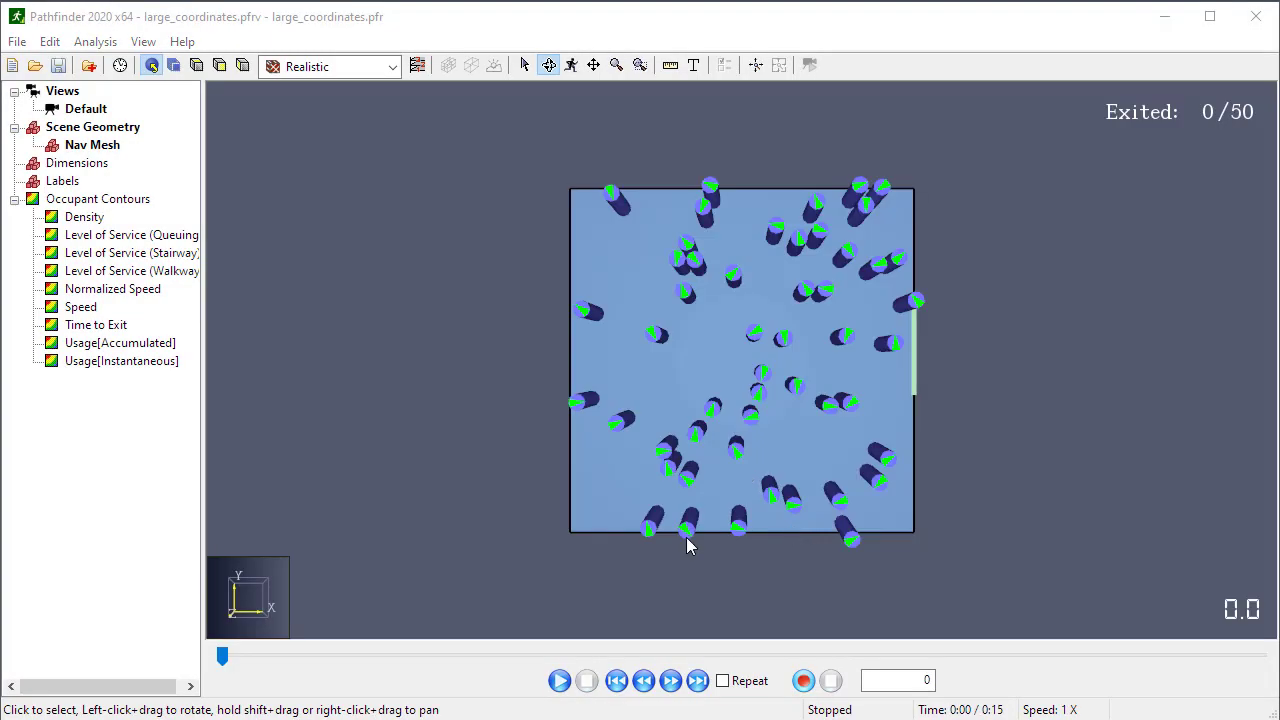
{"action": "left_click_drag", "start_coordinate": [604, 543], "coordinate": [735, 445]}
Show occupants as people and play the new results, then stop at time 0.
{"action": "left_click", "coordinate": [143, 41]}
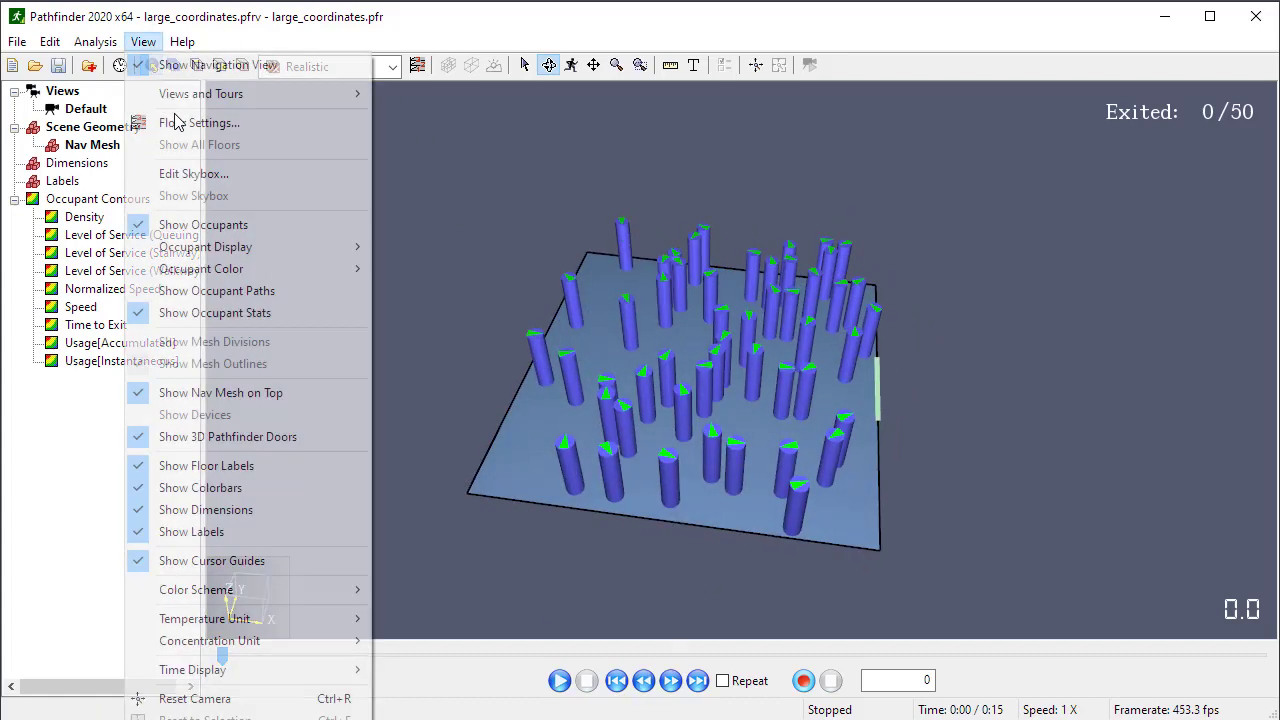
{"action": "mouse_move", "coordinate": [254, 252]}
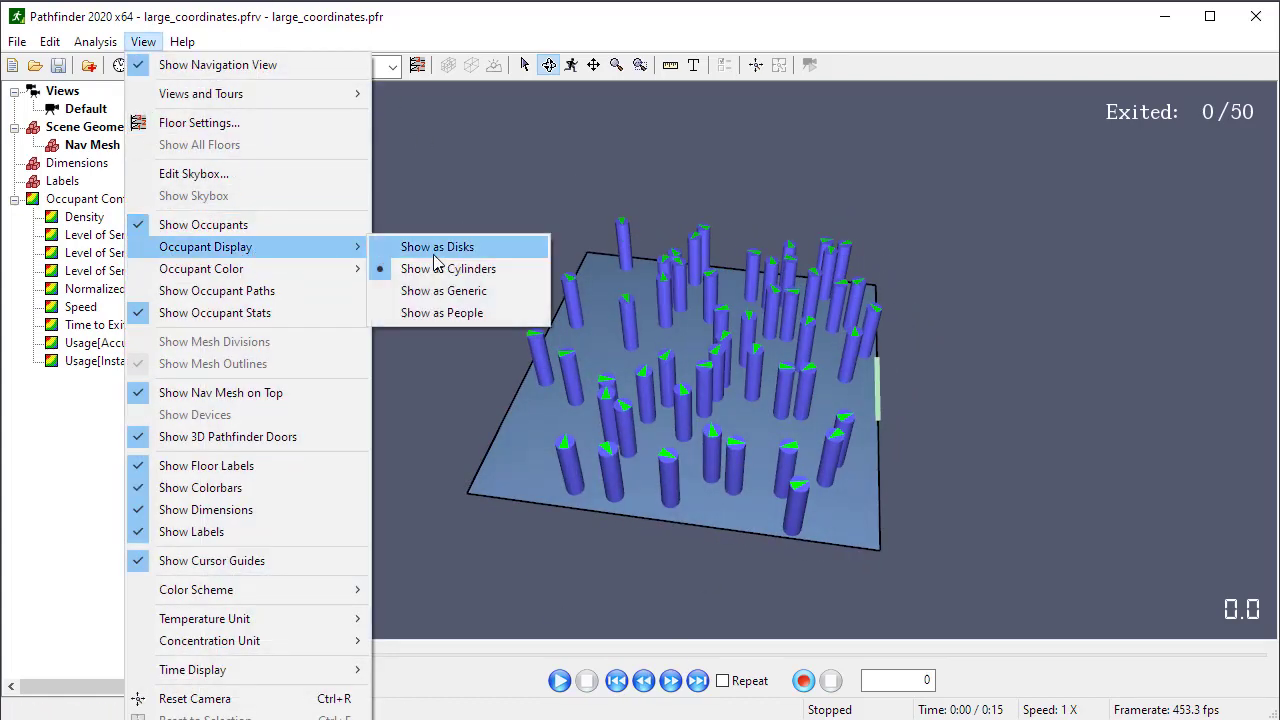
{"action": "left_click", "coordinate": [442, 315]}
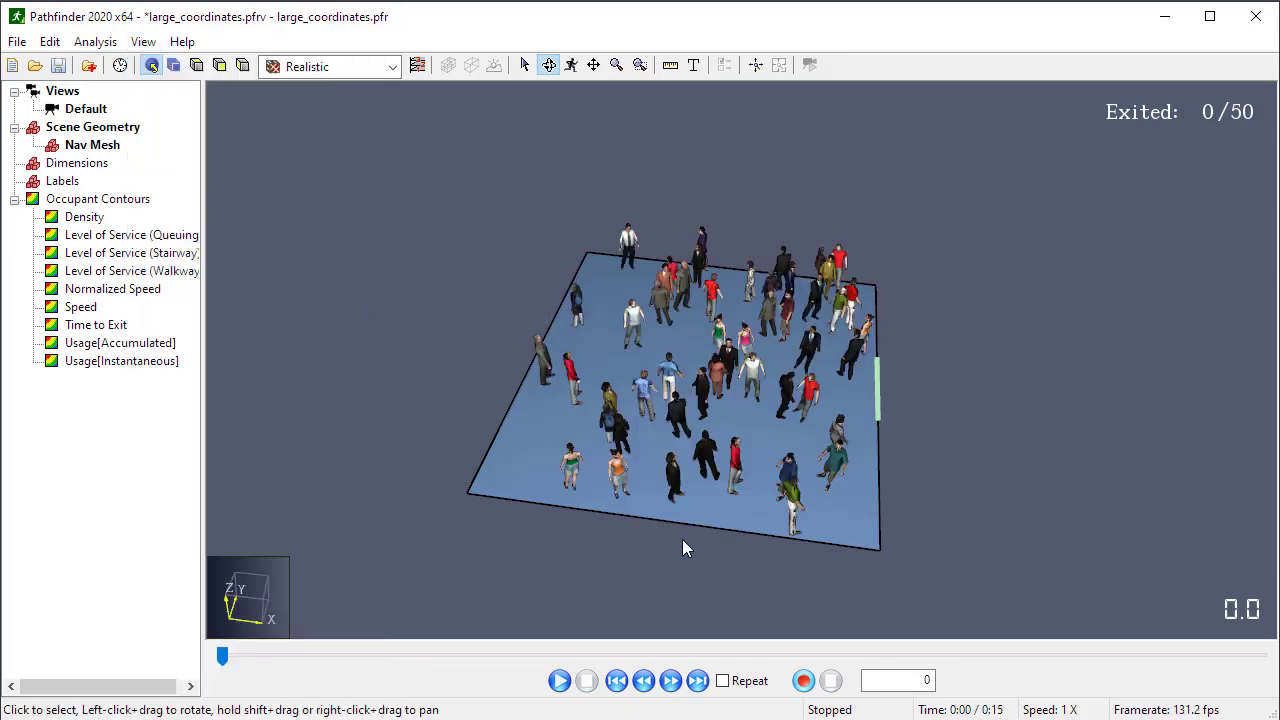
{"action": "left_click_drag", "start_coordinate": [683, 546], "coordinate": [718, 577]}
{"action": "left_click", "coordinate": [559, 681]}
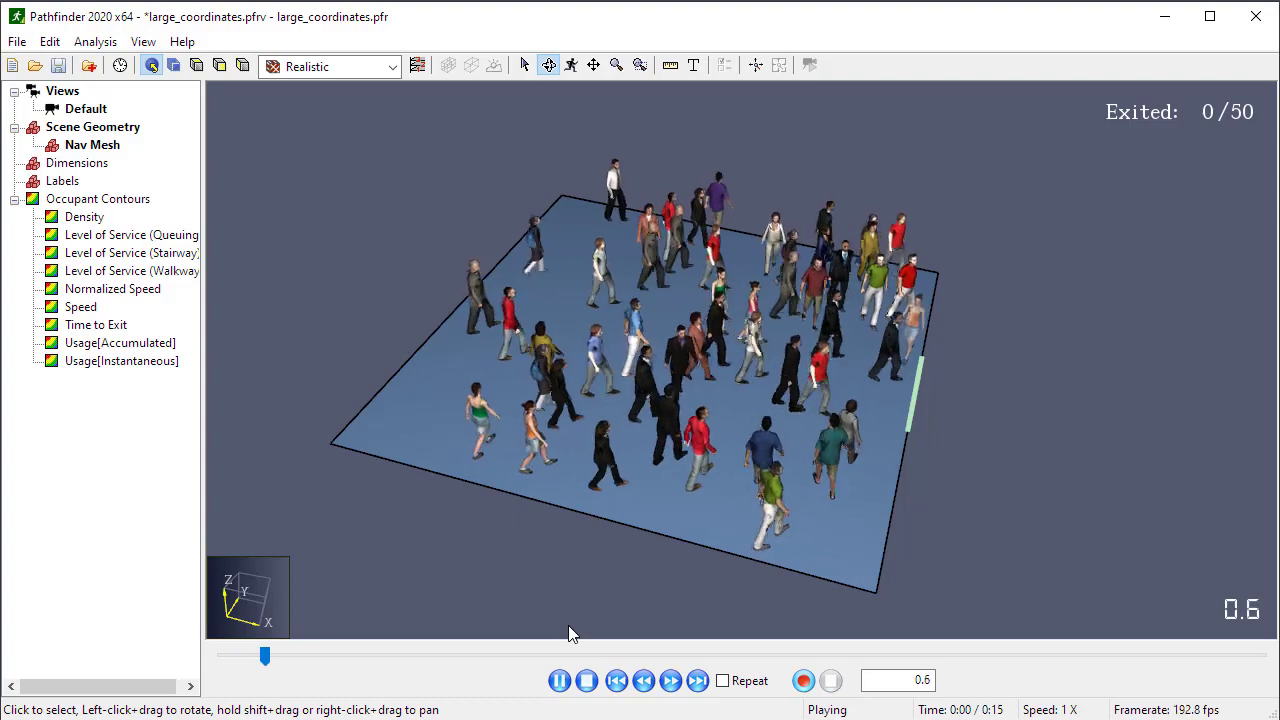
{"action": "left_click", "coordinate": [586, 681]}
Switch occupants to cylinders and play the evacuation again.
{"action": "left_click", "coordinate": [142, 42]}
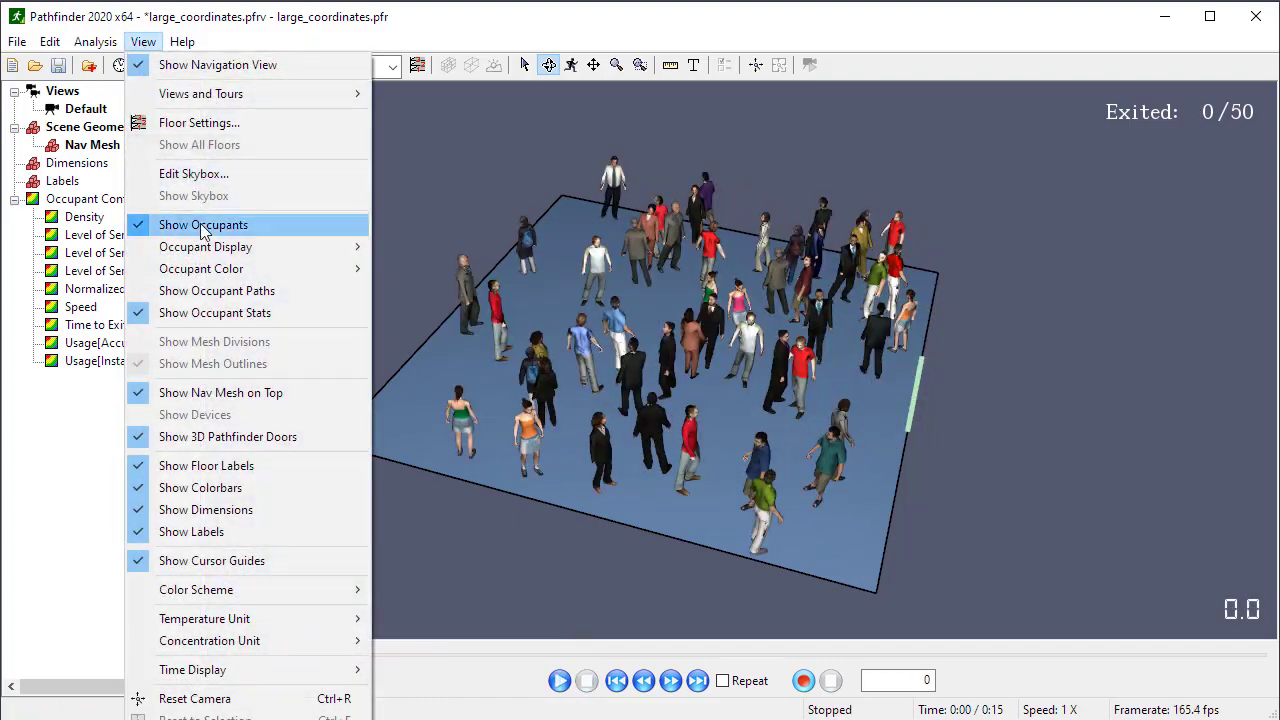
{"action": "mouse_move", "coordinate": [360, 248]}
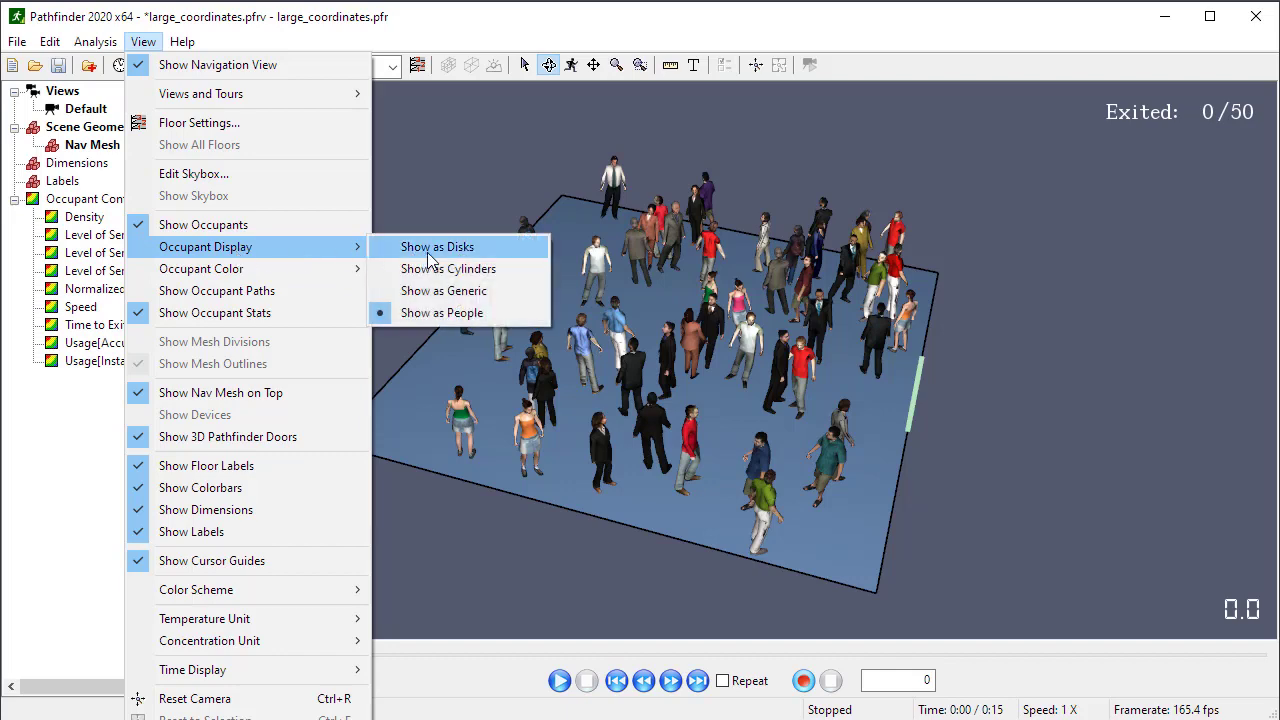
{"action": "left_click", "coordinate": [430, 270]}
{"action": "left_click", "coordinate": [561, 686]}
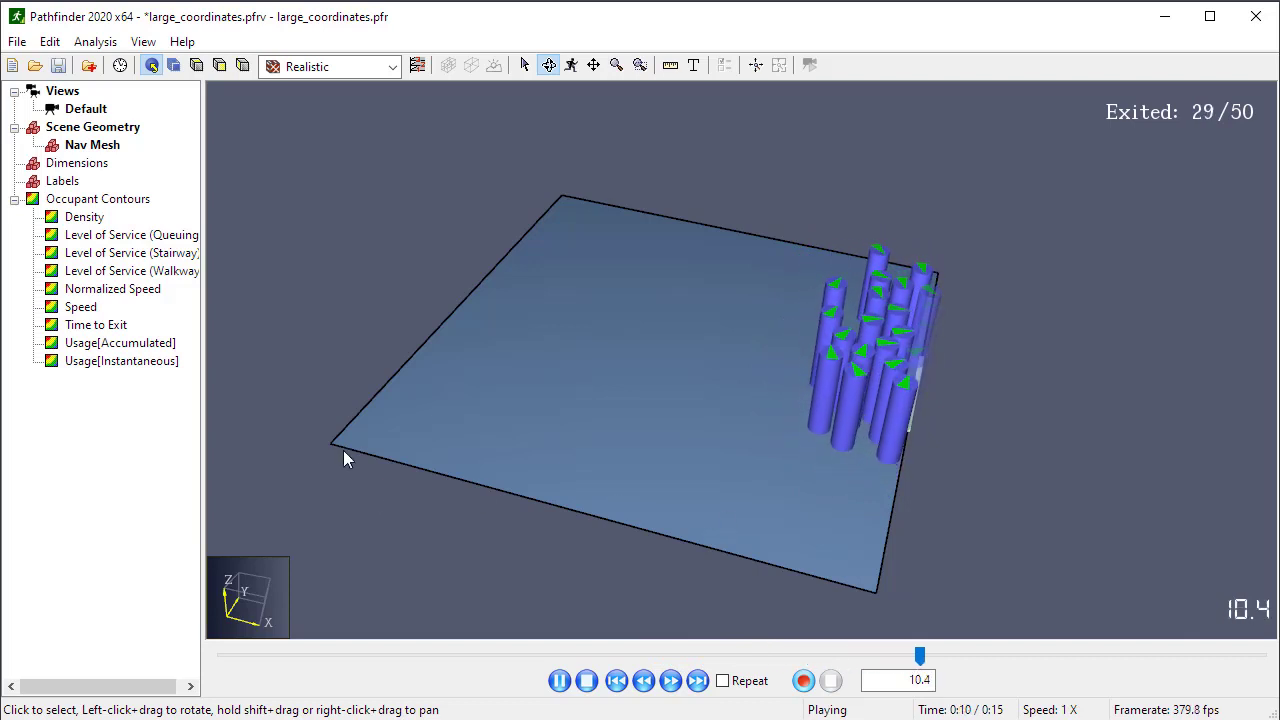
Close the results viewer saving its visualization changes, and dismiss the simulation summary.
{"action": "left_click", "coordinate": [1255, 18]}
{"action": "left_click", "coordinate": [604, 367]}
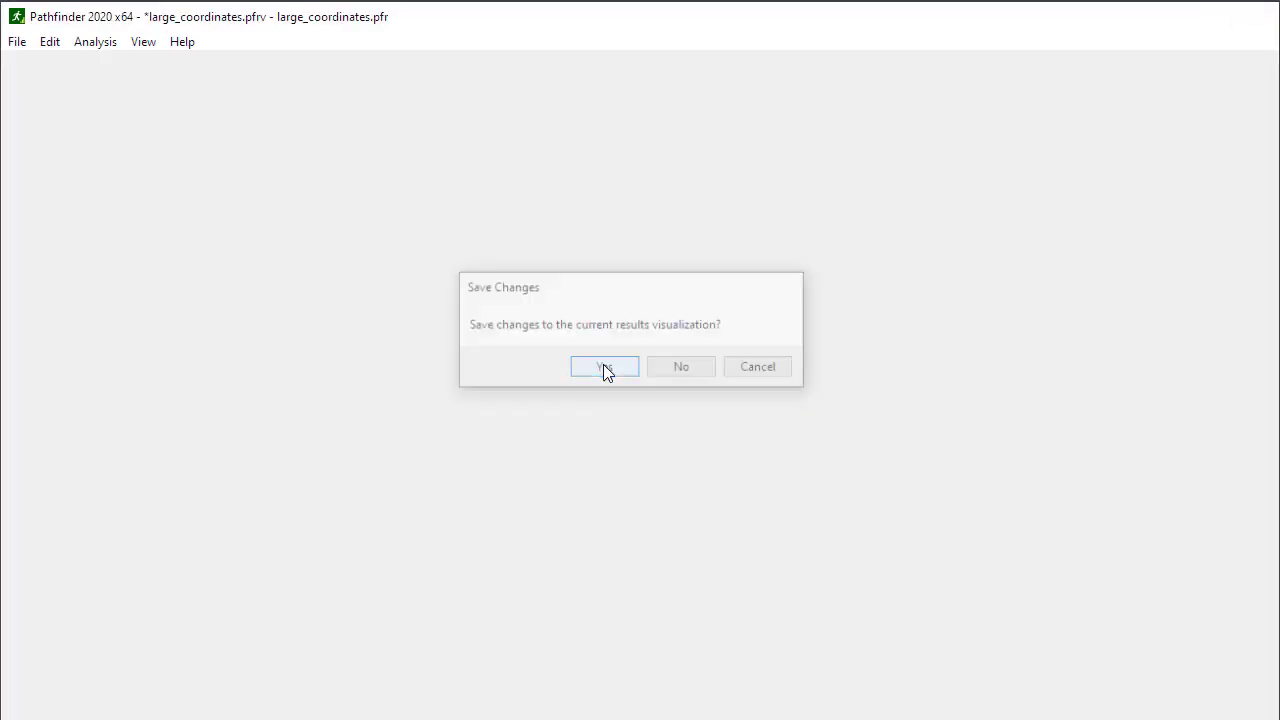
{"action": "left_click", "coordinate": [825, 544]}
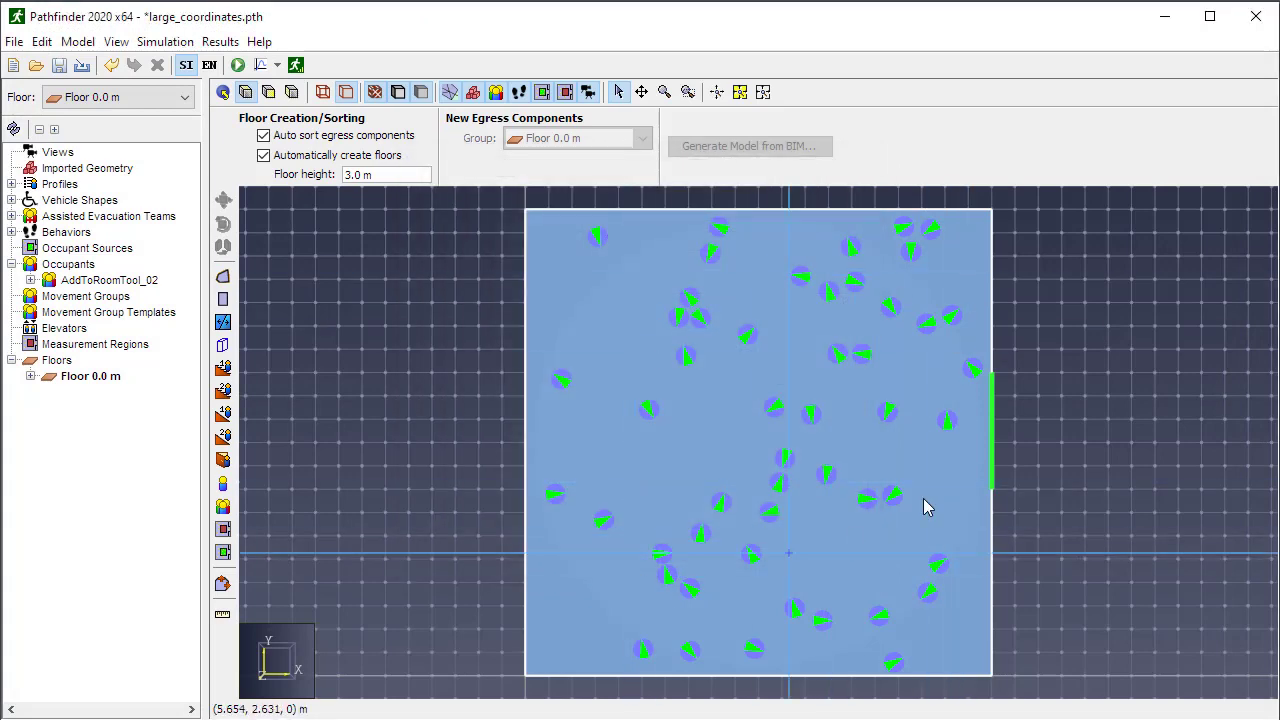